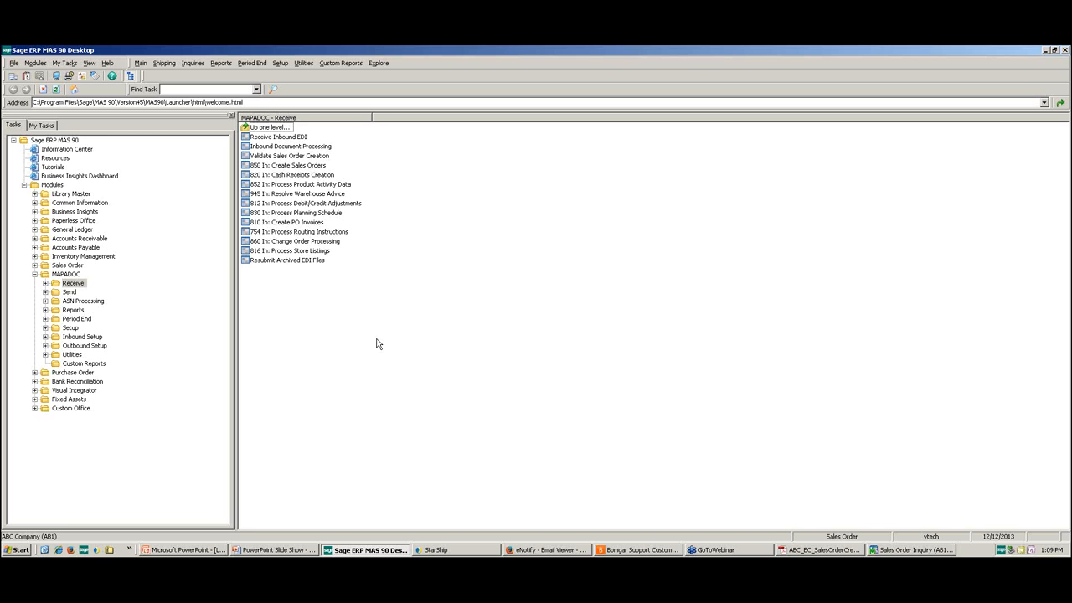
# Step: Review the Sales Order Creation Exception Report PDF and minimize it
pyautogui.click(807, 550)
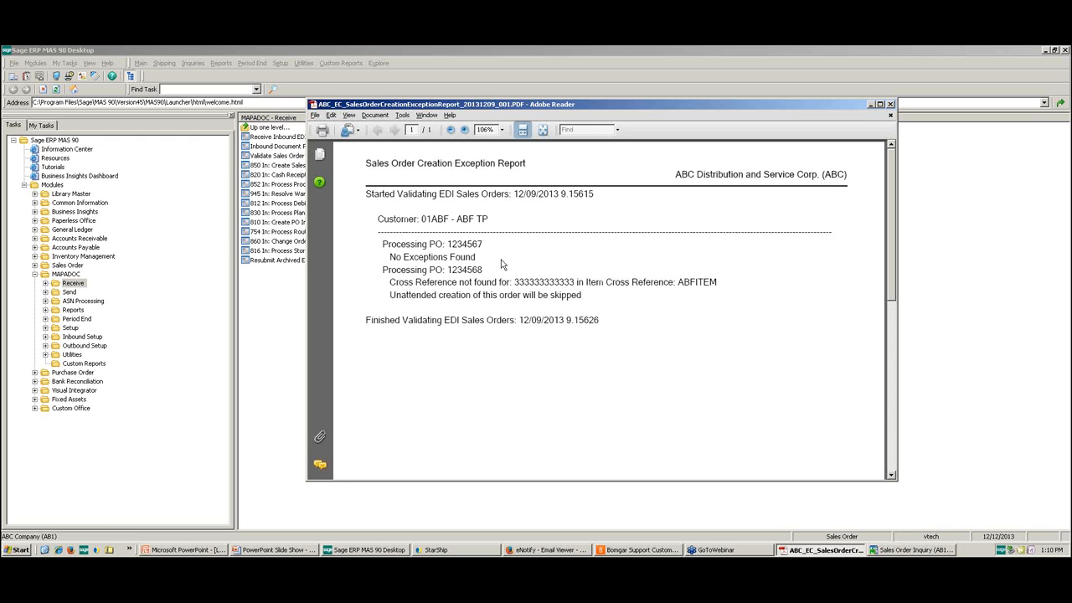
pyautogui.click(870, 104)
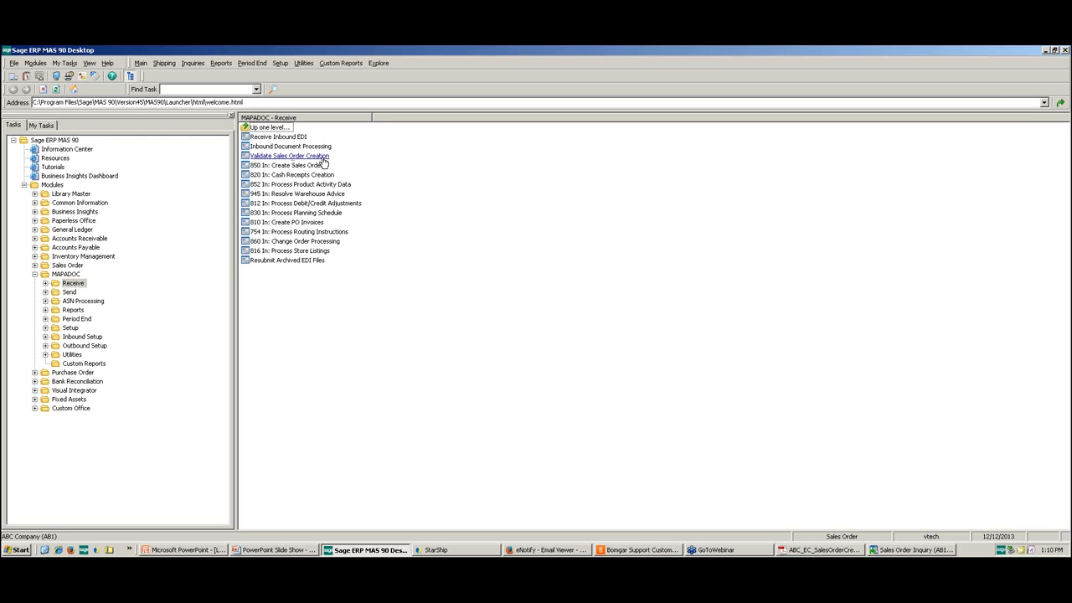
# Step: View the Validate Sales Order Creation and 850 In: Create Sales Orders dialogs, closing each without running it
pyautogui.click(324, 158)
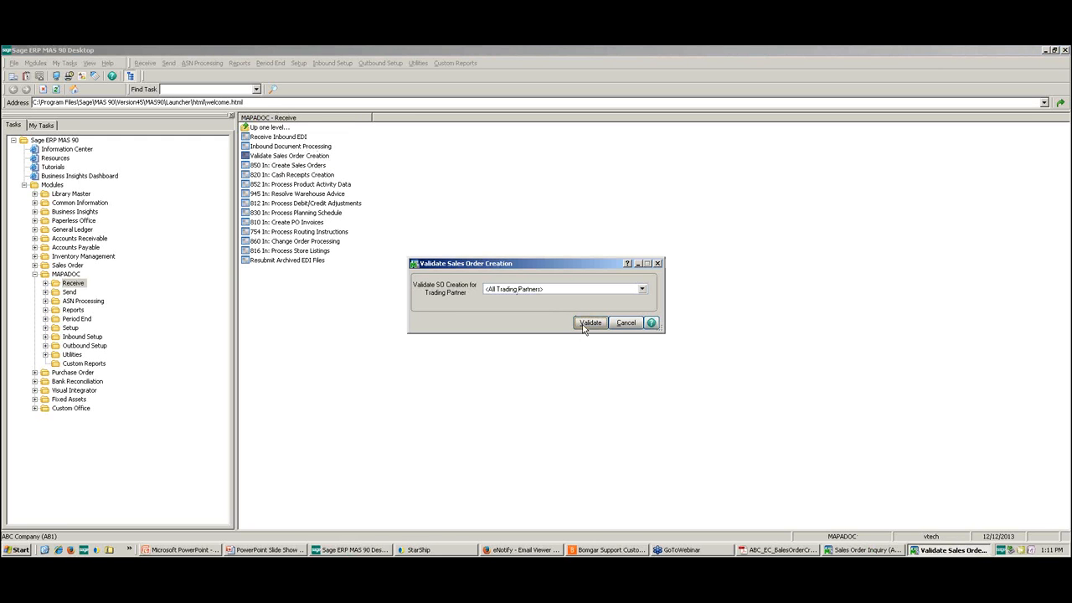
pyautogui.click(658, 265)
pyautogui.click(293, 166)
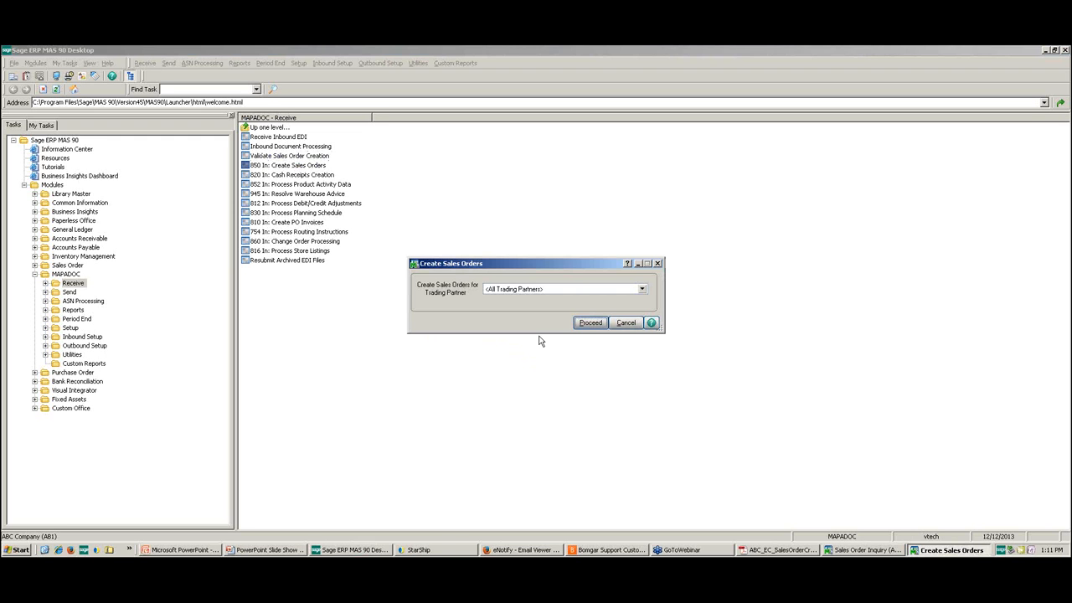
pyautogui.click(658, 264)
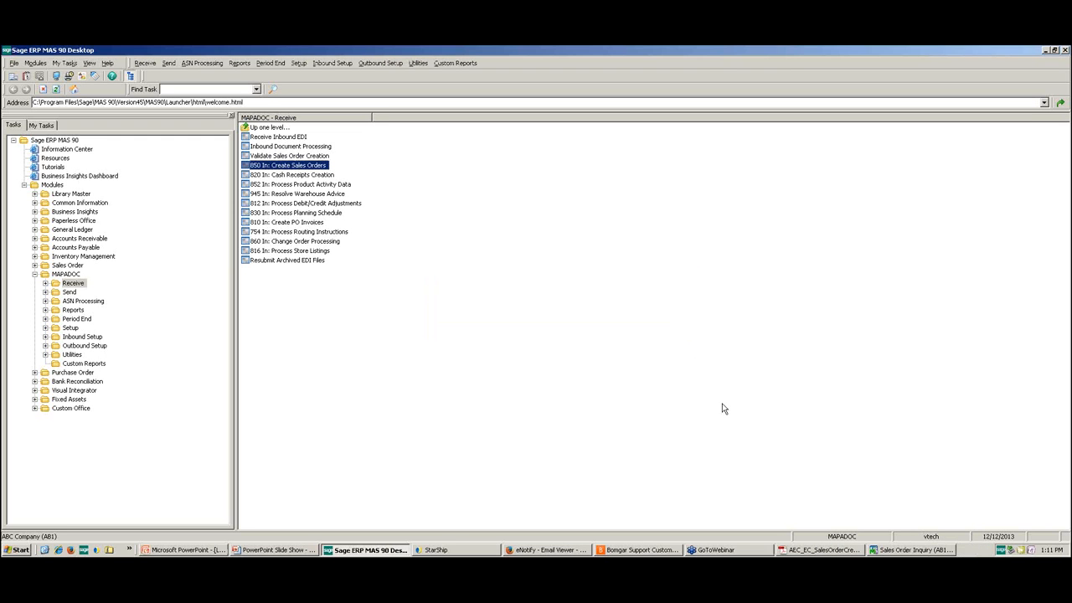
# Step: Inspect the American Business Futures order's header in Sales Order Inquiry and dismiss the inquiry
pyautogui.click(914, 550)
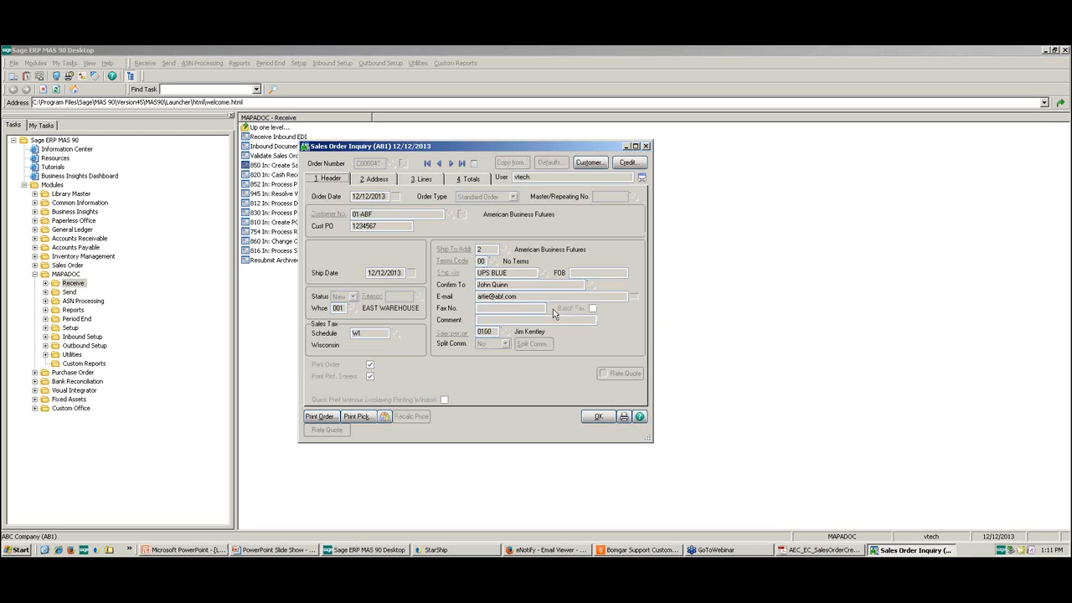
pyautogui.click(596, 419)
pyautogui.click(625, 147)
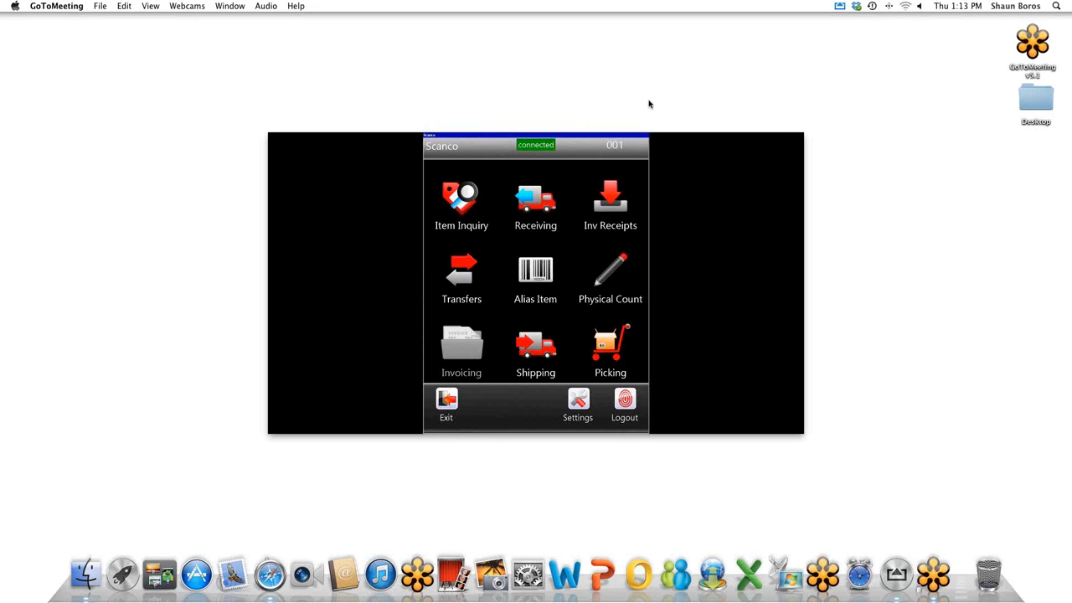
# Step: Enlarge the mirrored Scanco iPad view to full screen and start a shipment with Shipper ID 1 and the sales order number
pyautogui.click(641, 363)
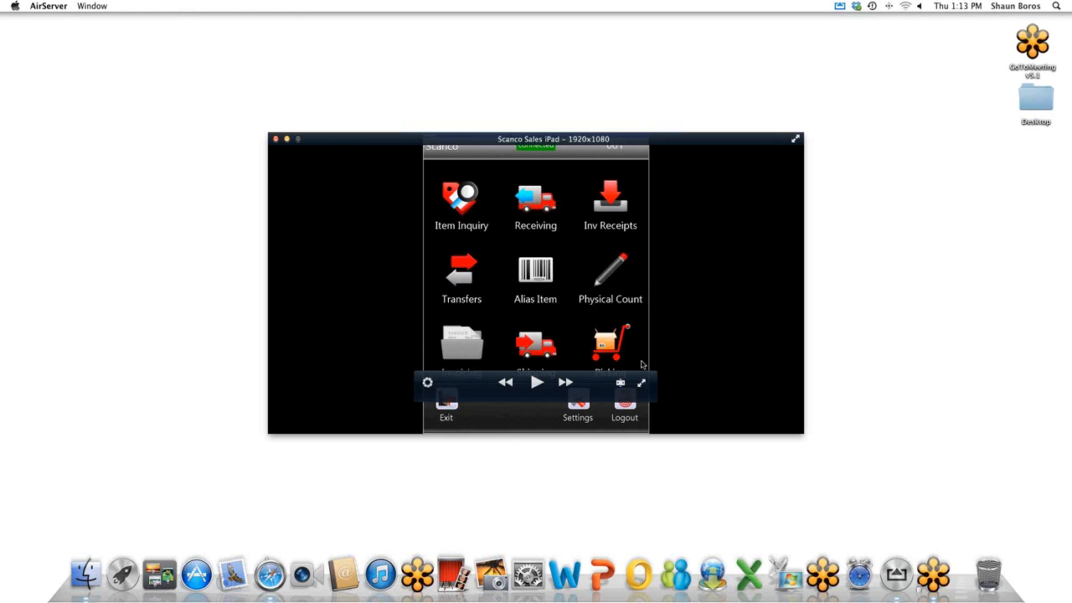
pyautogui.click(642, 384)
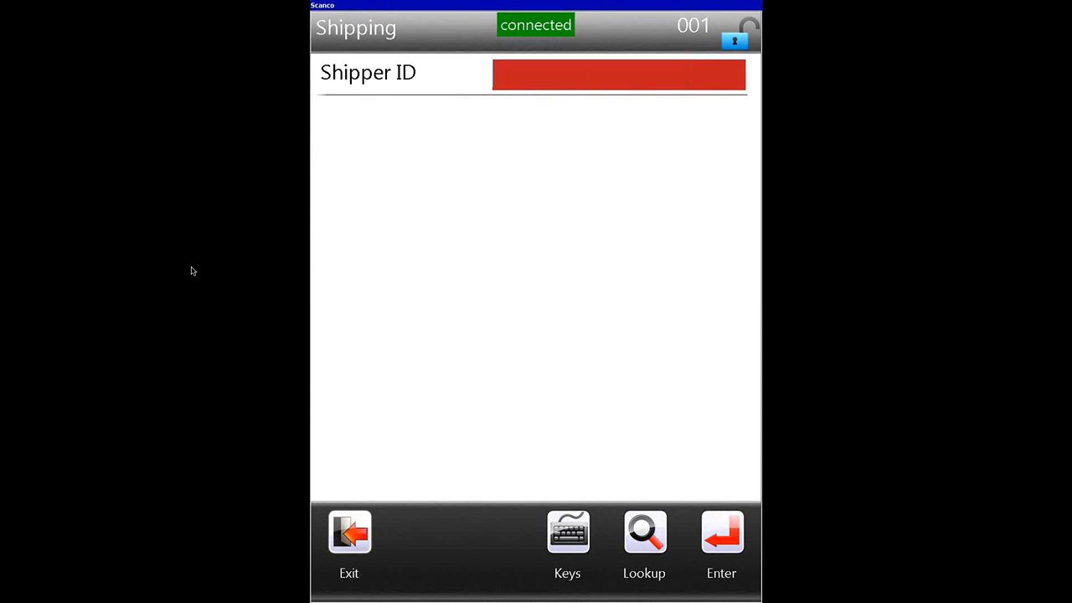
pyautogui.write('1')
pyautogui.press('Return')
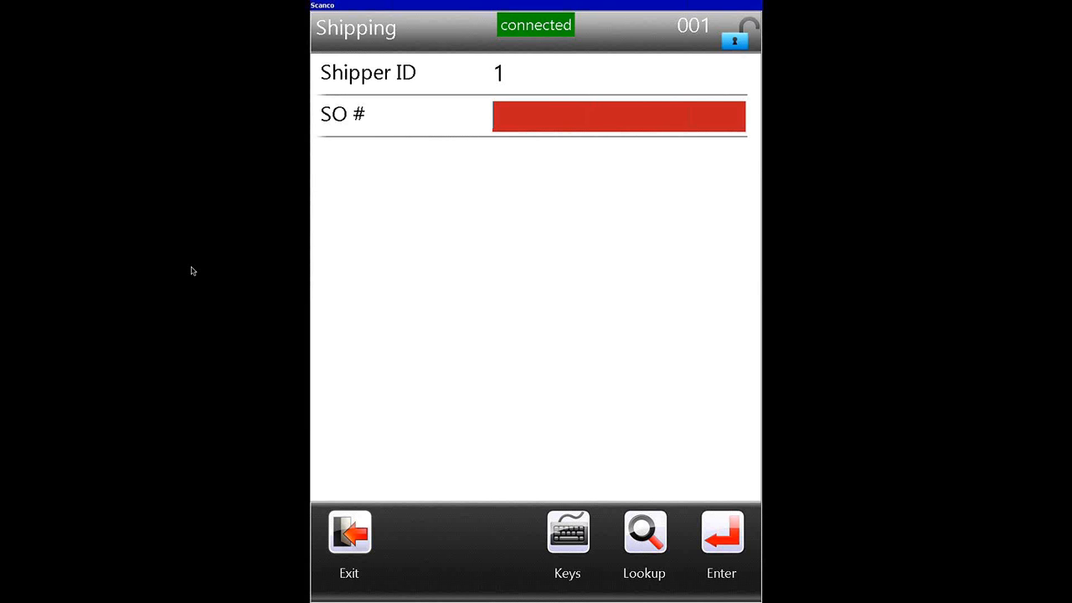
pyautogui.write('C000045')
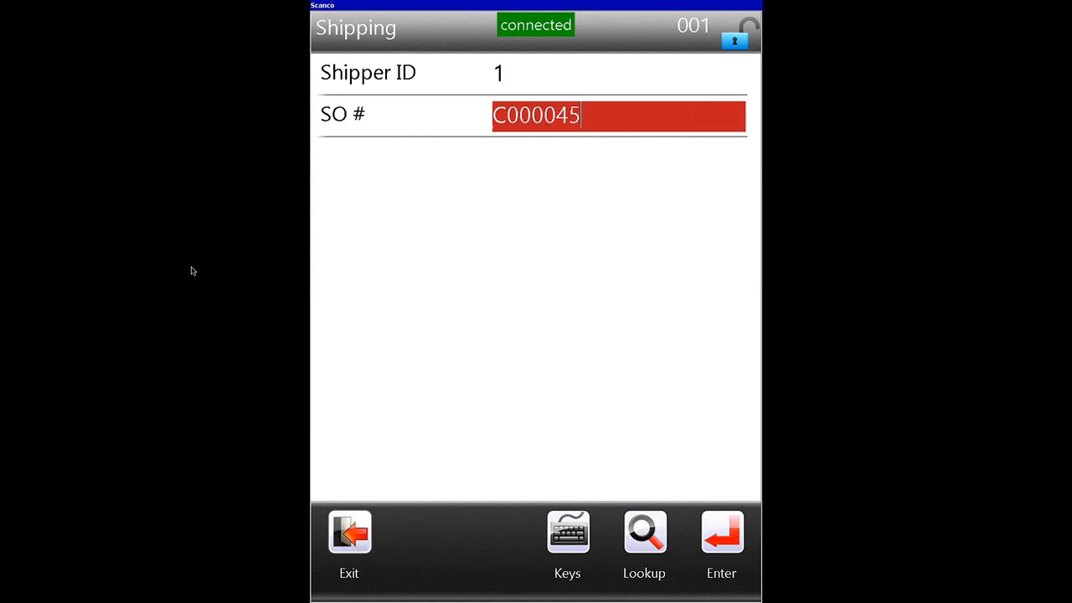
pyautogui.press('Return')
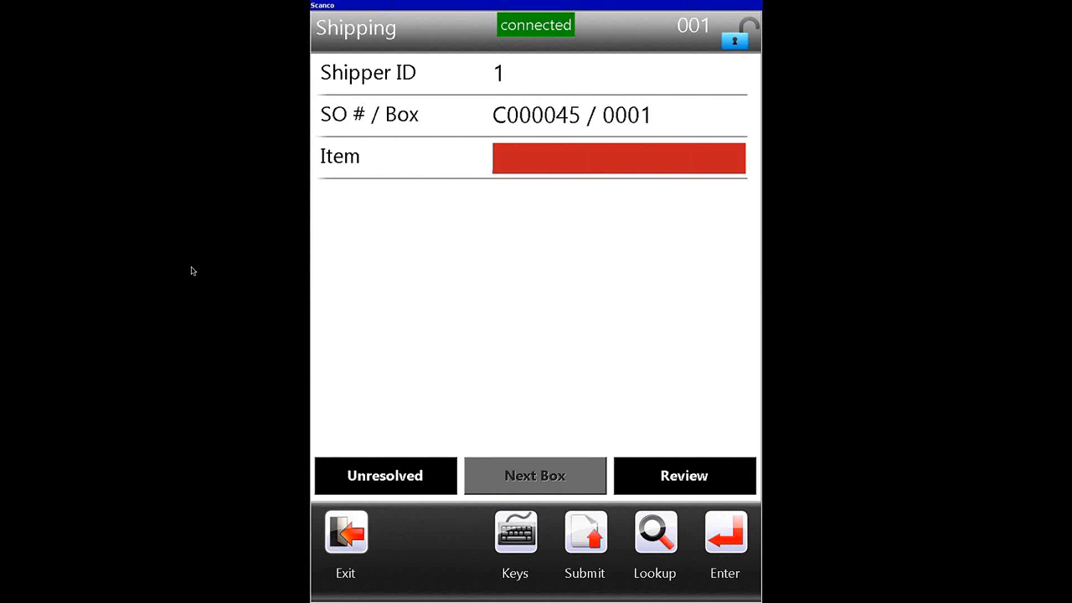
# Step: Enter item 1001-HON-H252 for the first box and try to take it from bin E-30010
pyautogui.write('1001-HON-H252')
pyautogui.press('Return')
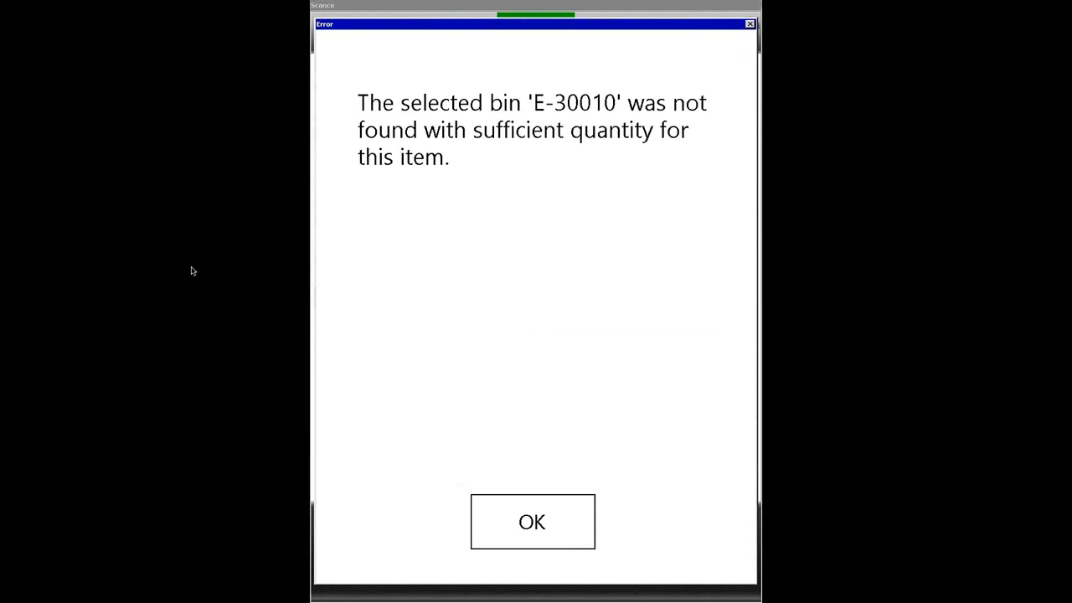
pyautogui.press('Return')
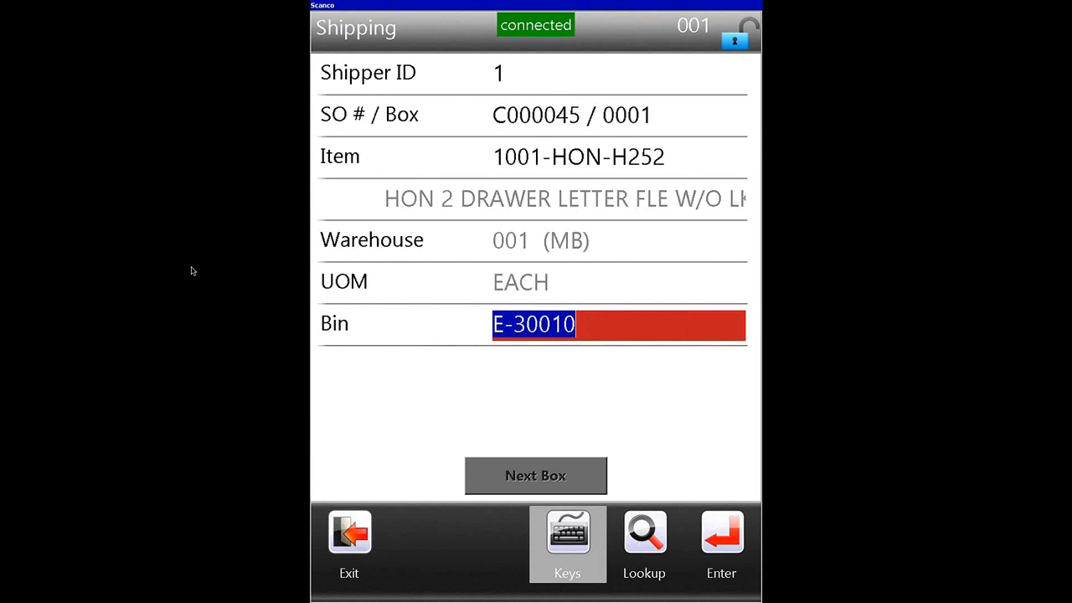
# Step: Replace the item's bin with E-300-10 from the bin lookup and enter a shipping quantity of 1
pyautogui.press('BackSpace')
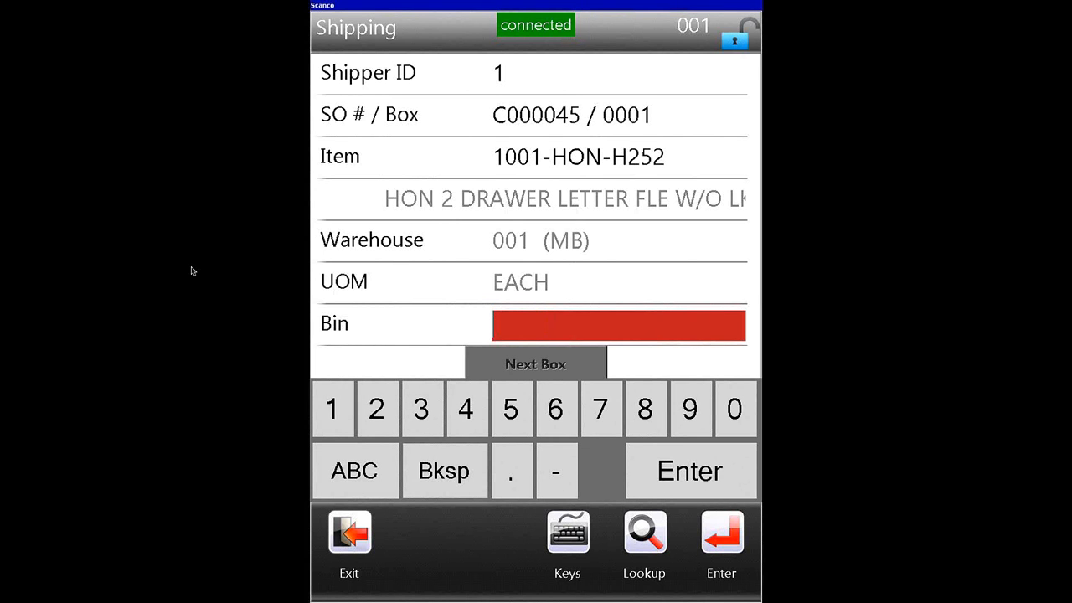
pyautogui.click(567, 543)
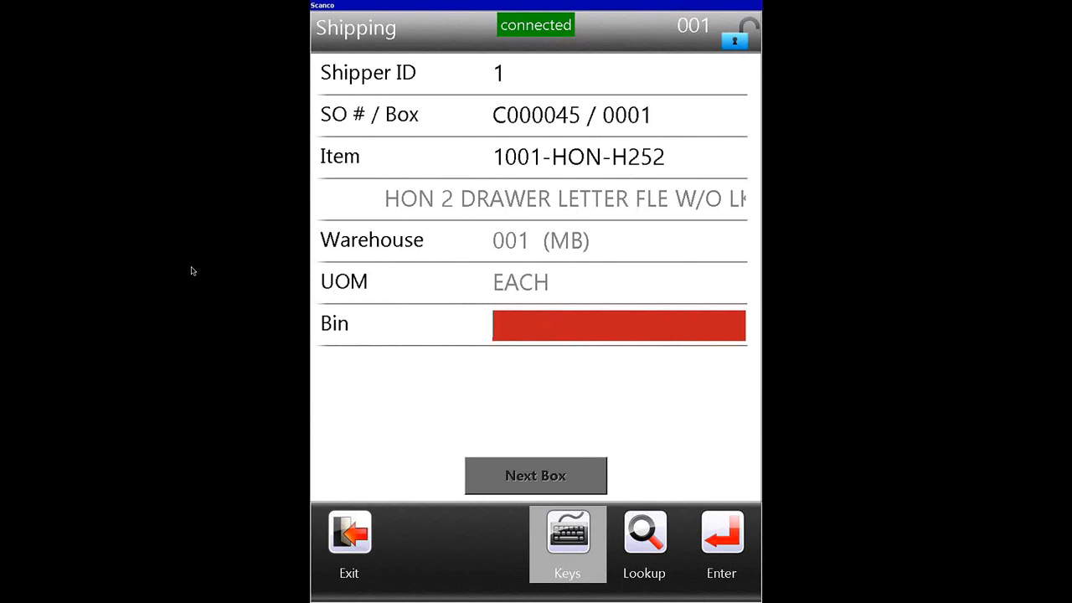
pyautogui.click(644, 543)
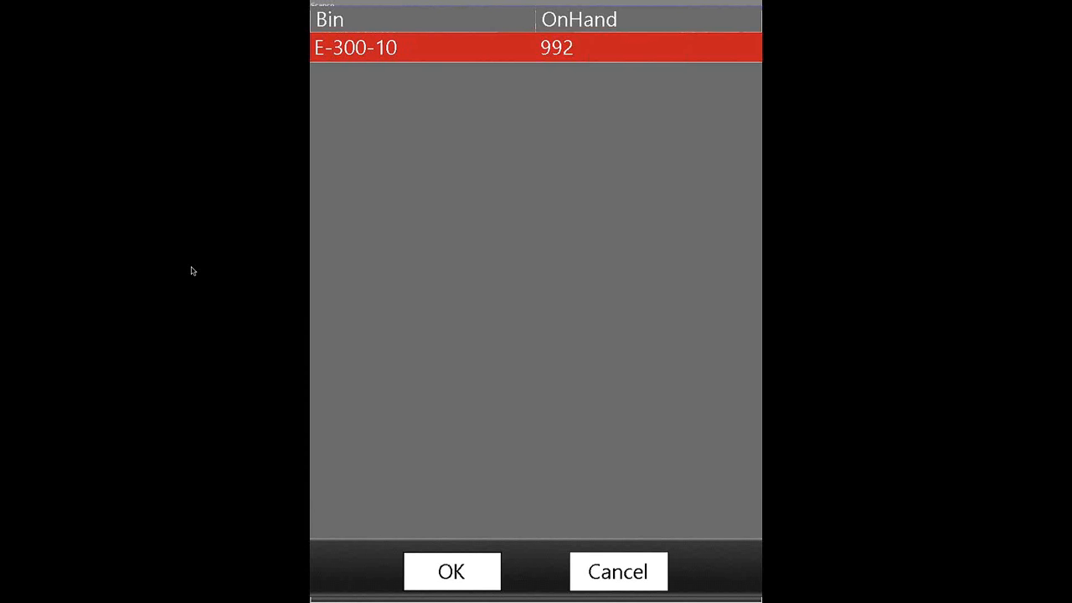
pyautogui.press('Return')
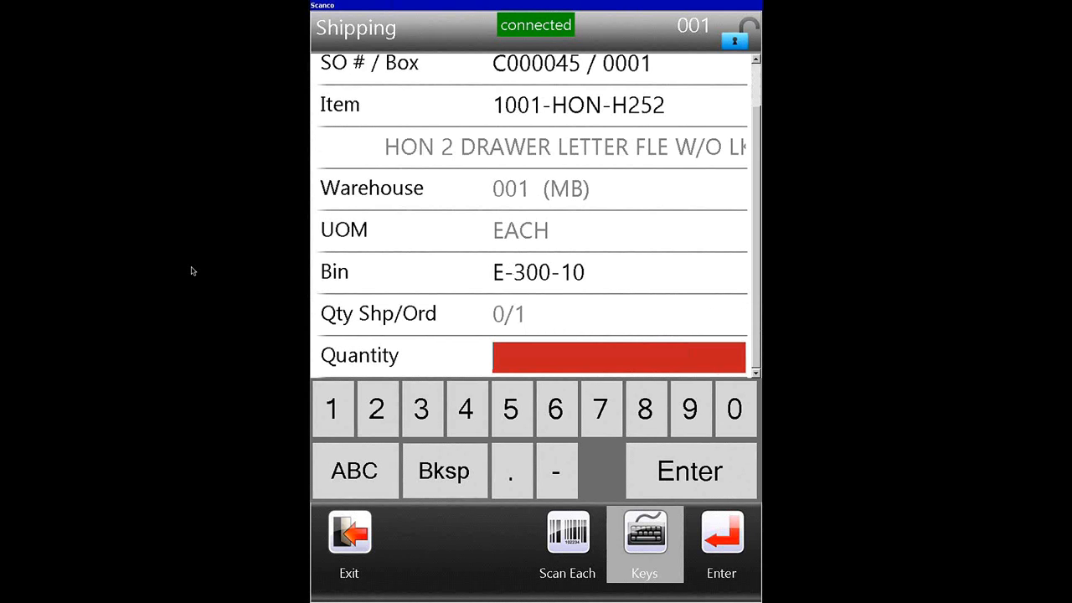
pyautogui.write('1')
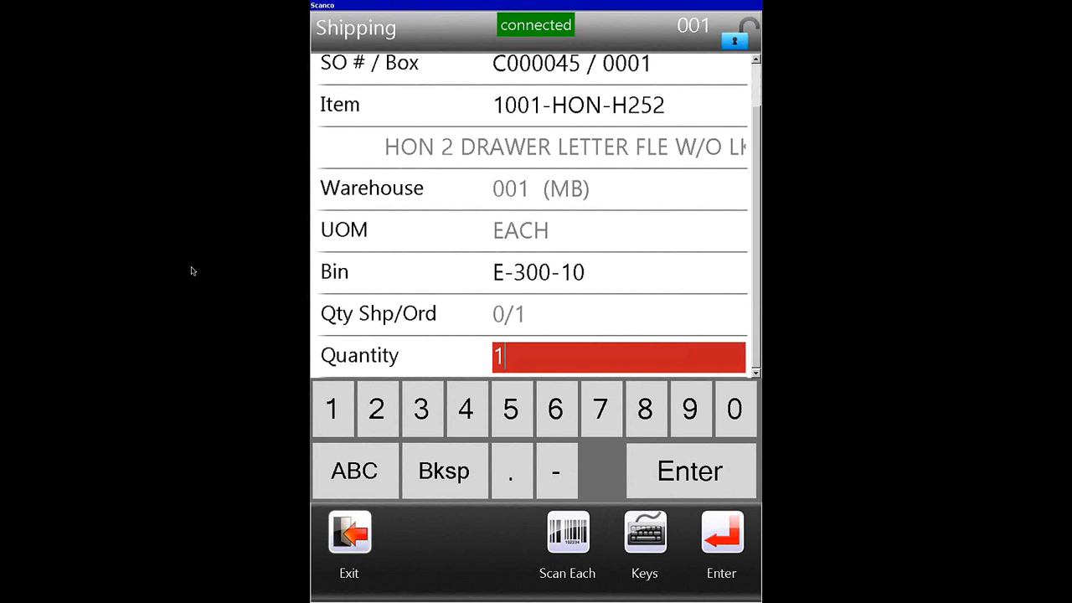
pyautogui.press('Return')
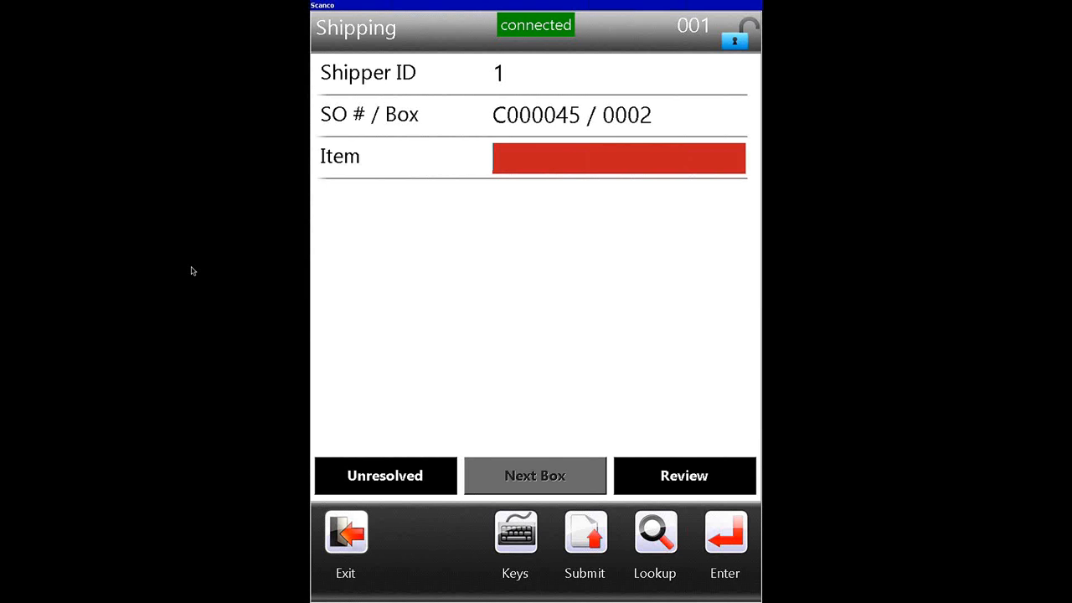
# Step: Add item 6655, PRINTER STAND W/ BASKET, from bin D-100-10 to box 0002 with a quantity of 1
pyautogui.press('F2')
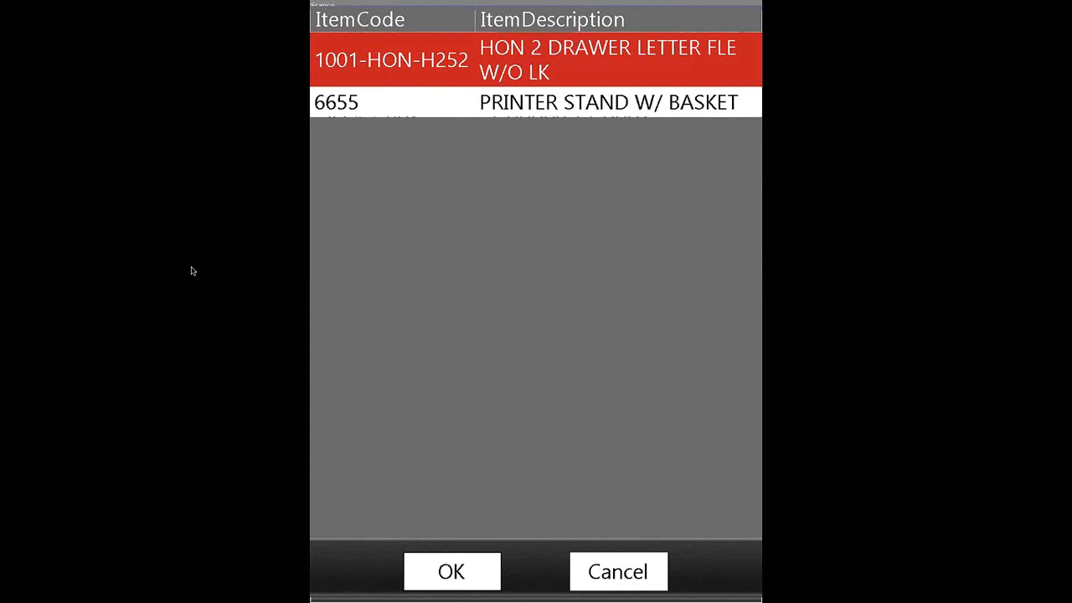
pyautogui.press('Down')
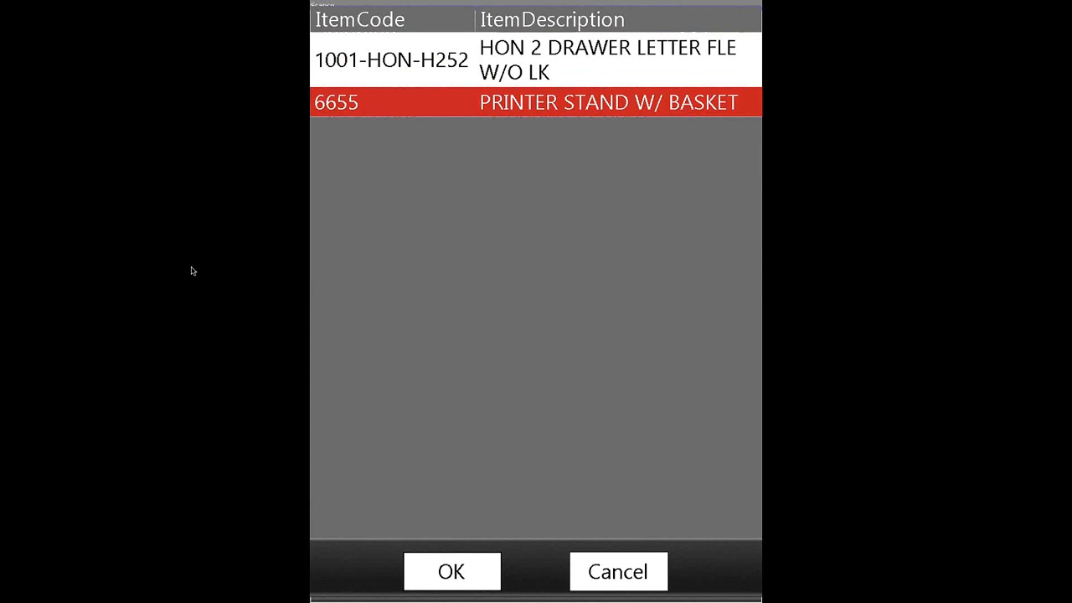
pyautogui.press('Return')
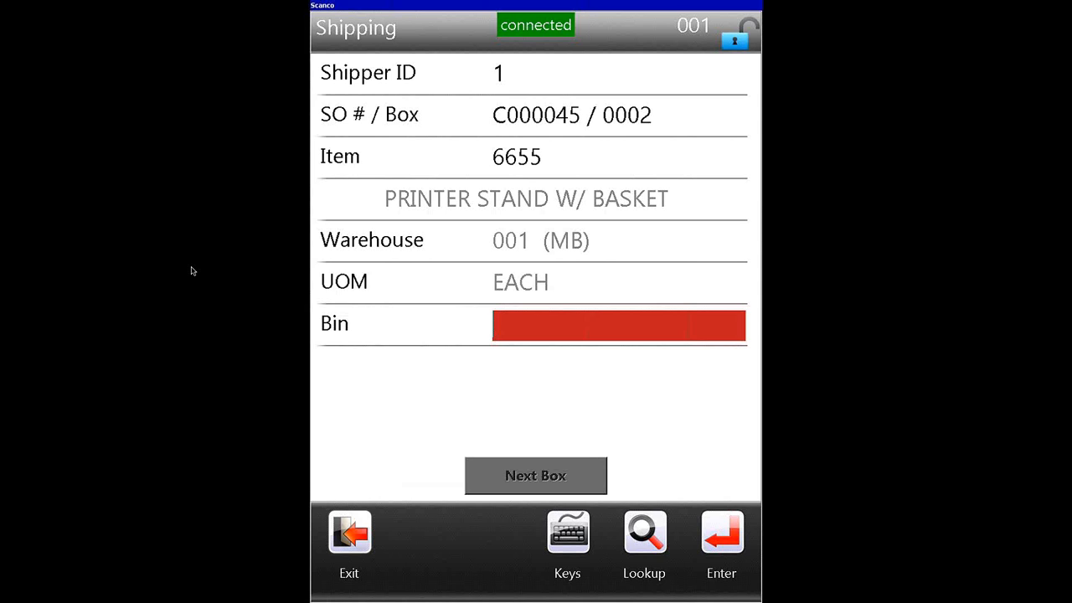
pyautogui.press('F2')
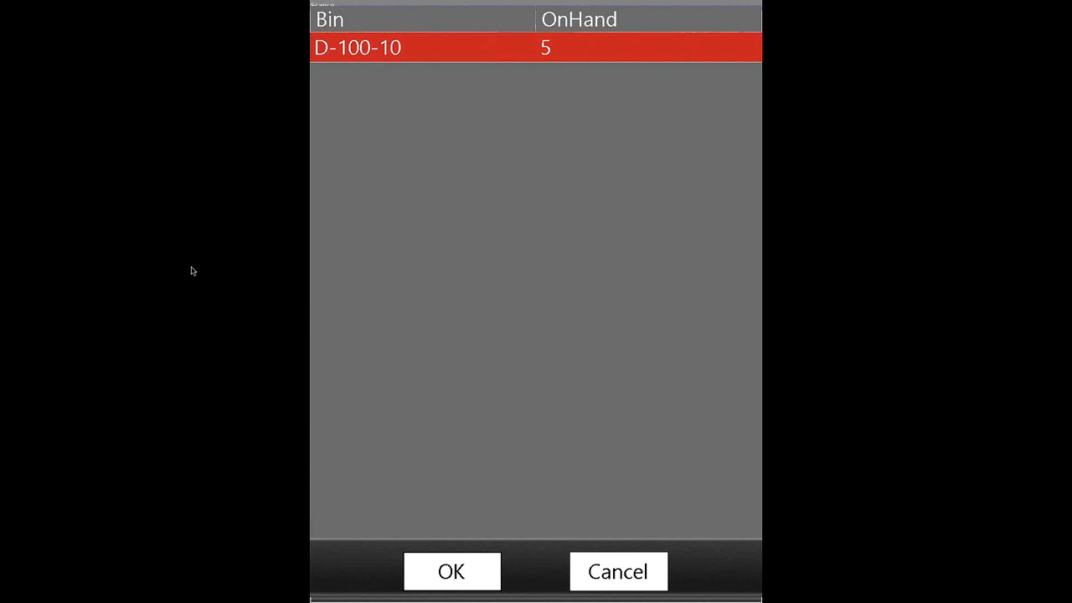
pyautogui.press('Return')
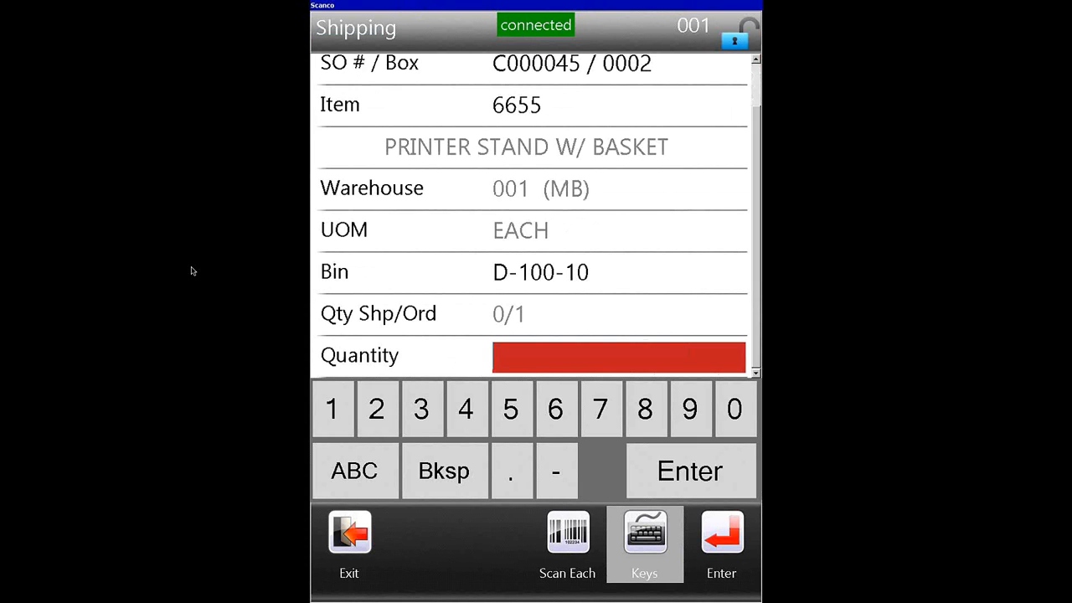
pyautogui.write('1')
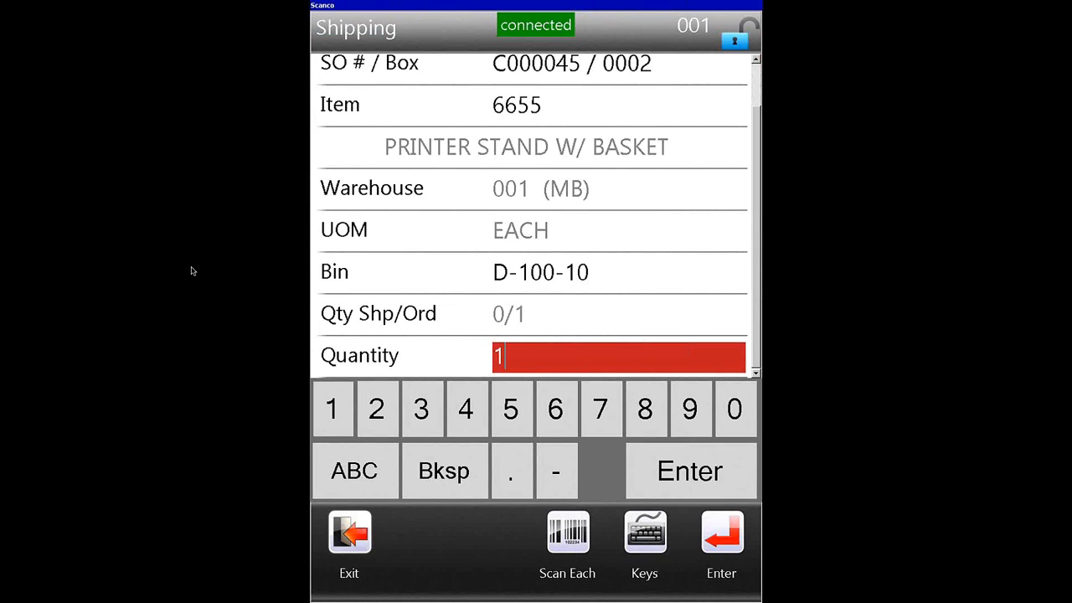
pyautogui.press('Return')
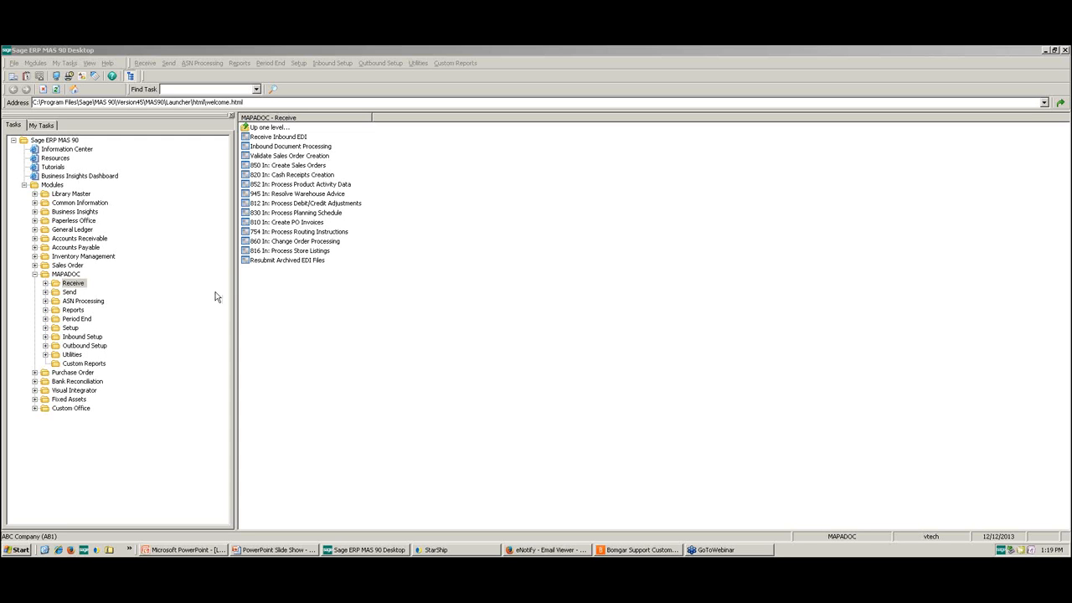
# Step: In Sage MAS 90, open MAPADOC's Edit Order Package/Label Data under ASN Processing and load the 01ABF trading partner's order
pyautogui.click(92, 304)
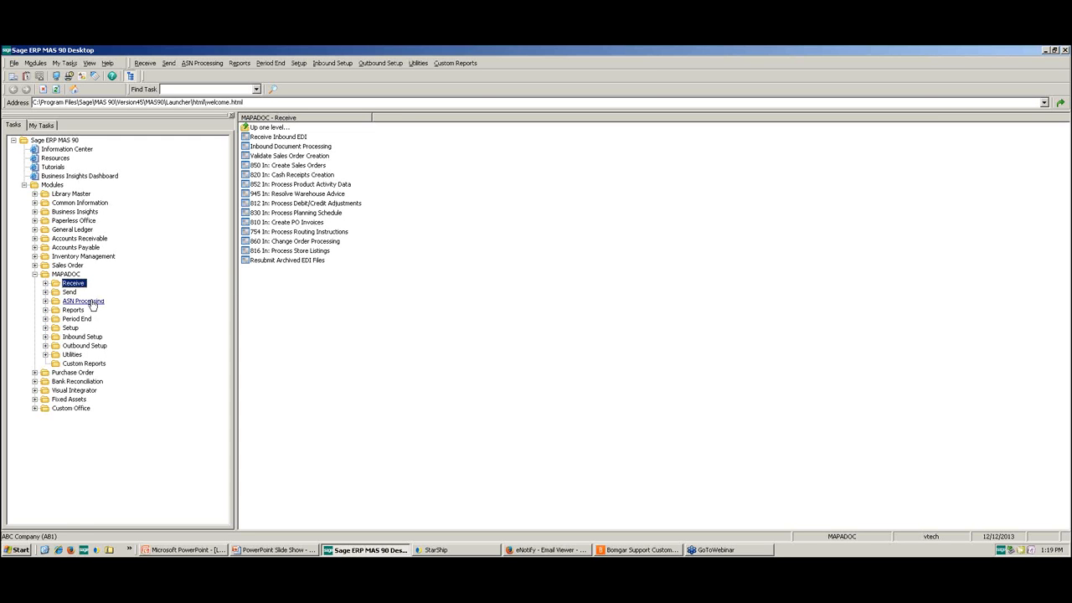
pyautogui.doubleClick(91, 302)
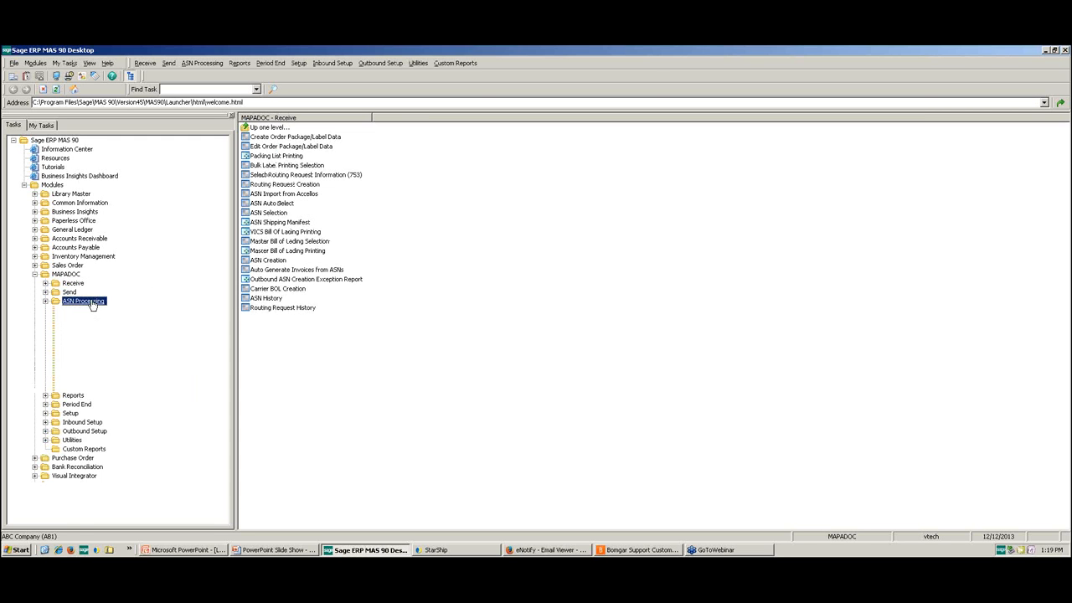
pyautogui.doubleClick(318, 146)
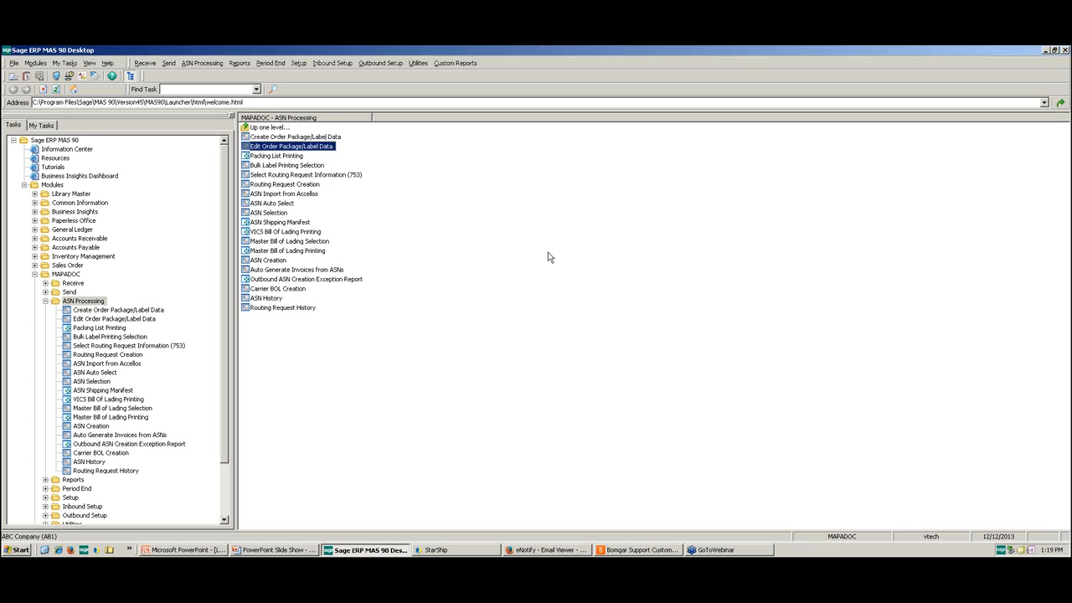
pyautogui.doubleClick(311, 148)
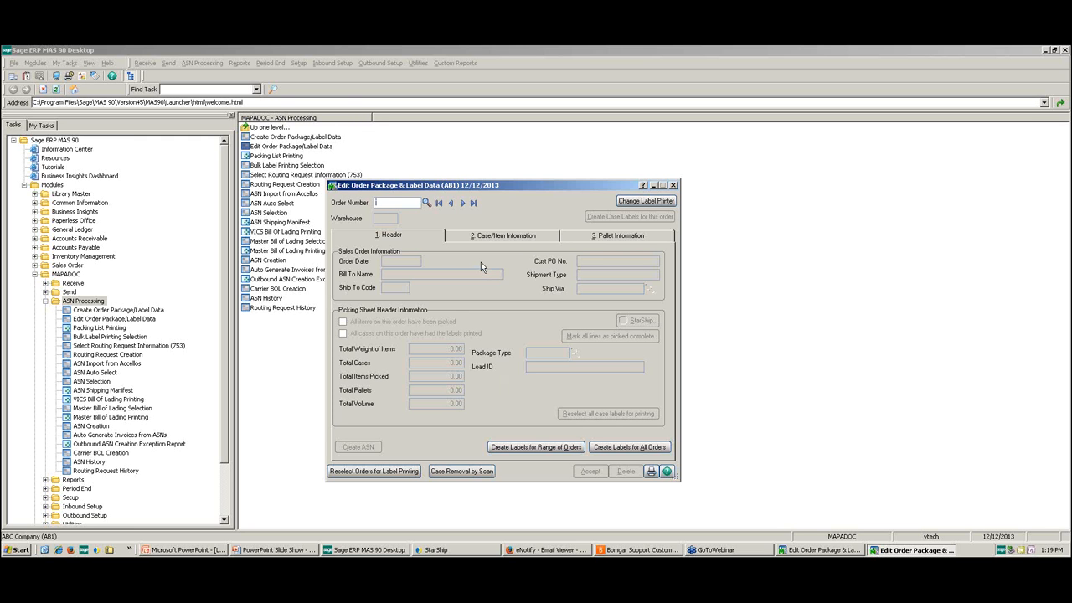
pyautogui.press('F2')
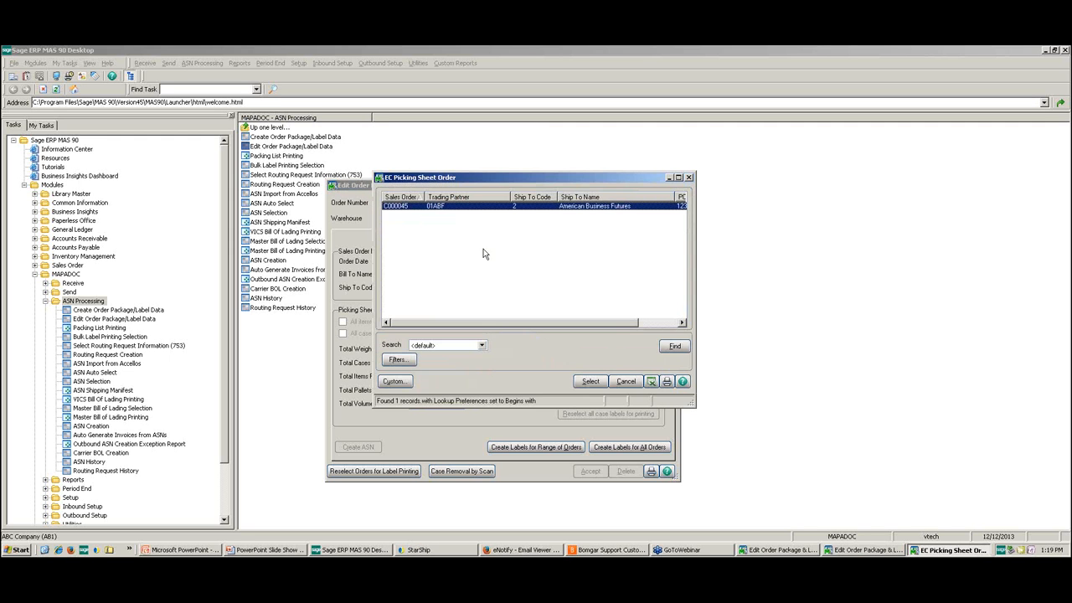
pyautogui.doubleClick(470, 206)
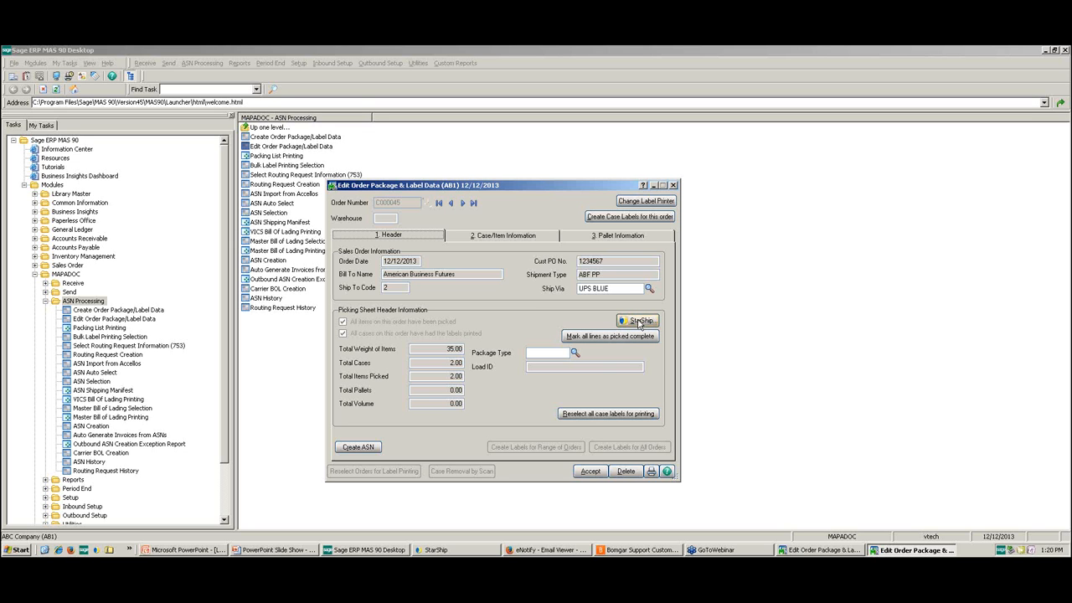
# Step: Send the order to StarShip and expand all packages to list their items in the Packaging View
pyautogui.click(640, 322)
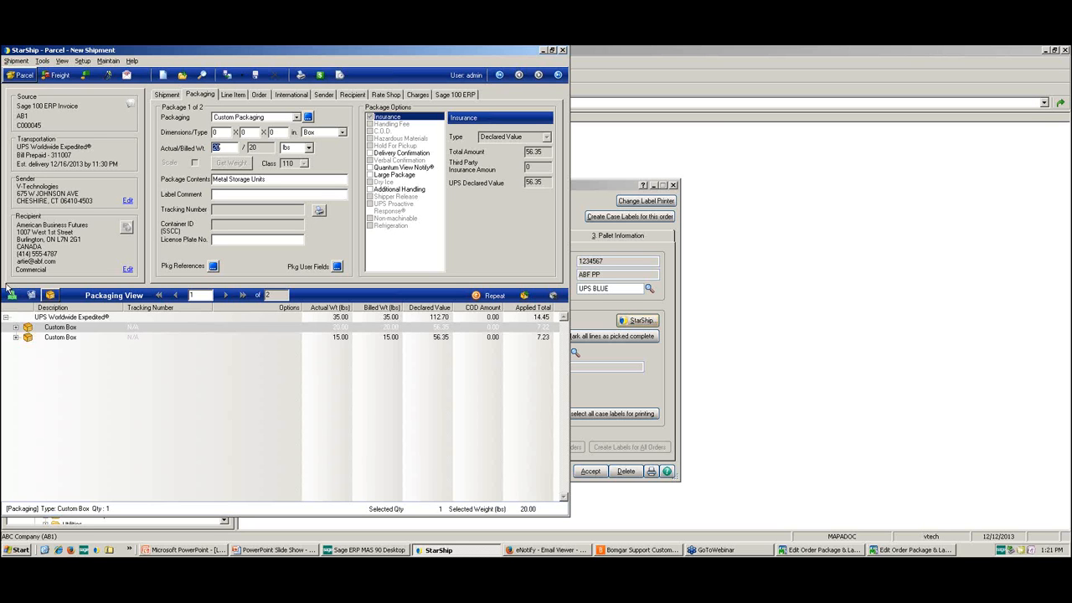
pyautogui.rightClick(16, 331)
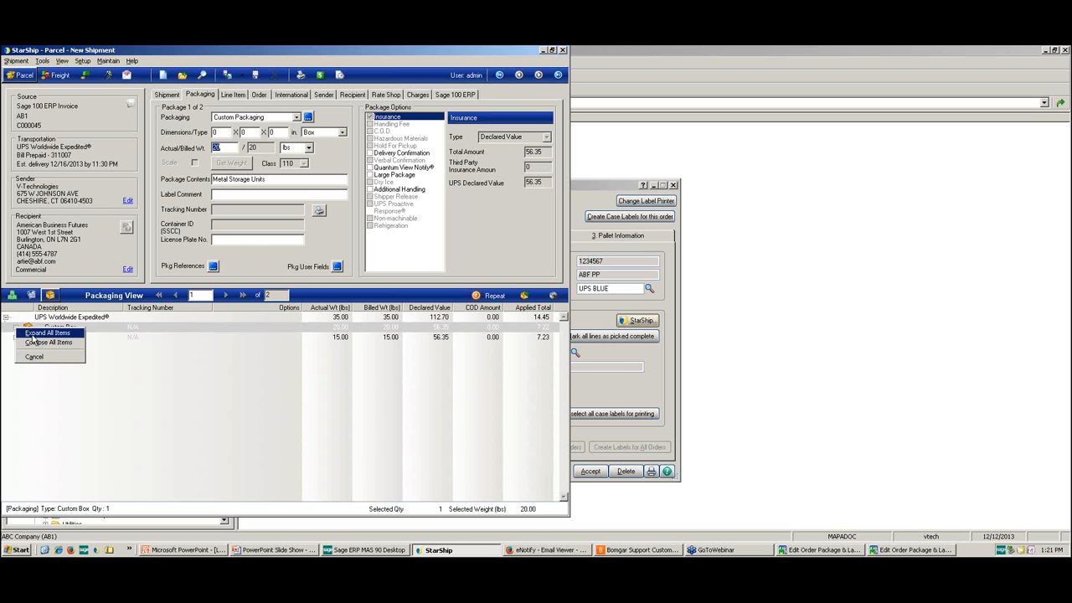
pyautogui.click(33, 333)
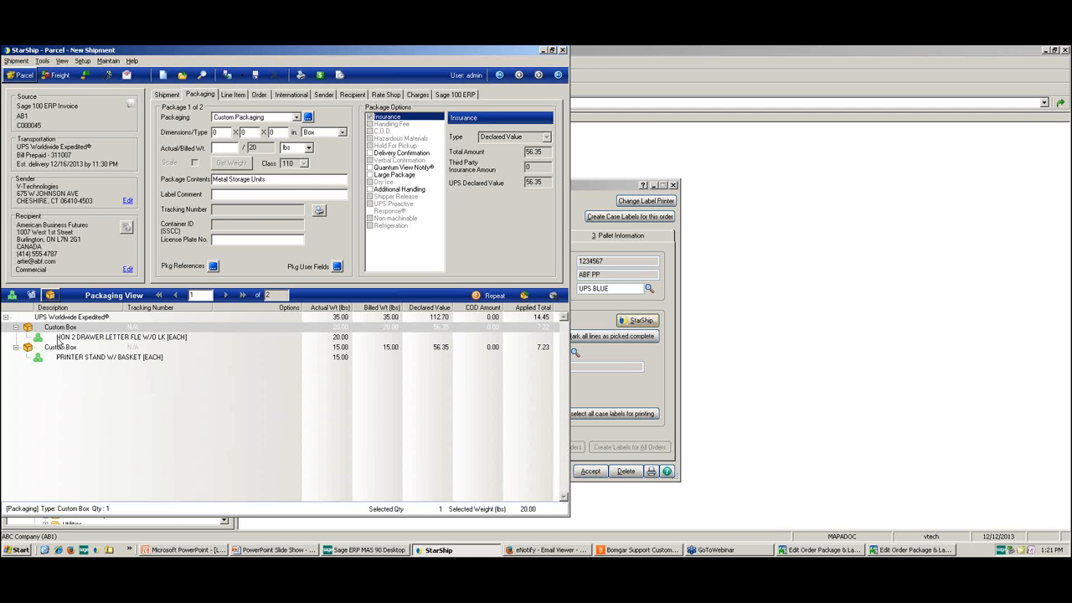
# Step: Examine the HON 2 DRAWER LETTER FLE W/O LK line item's Schedule B/HTS code and detailed commodity information
pyautogui.click(60, 337)
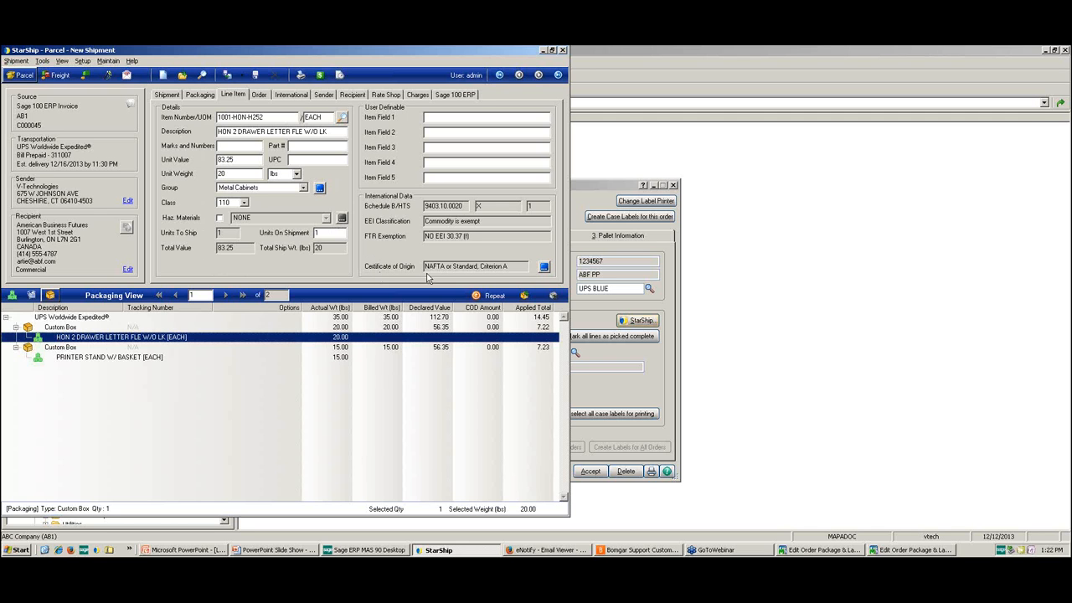
pyautogui.moveTo(465, 205); pyautogui.dragTo(413, 215)
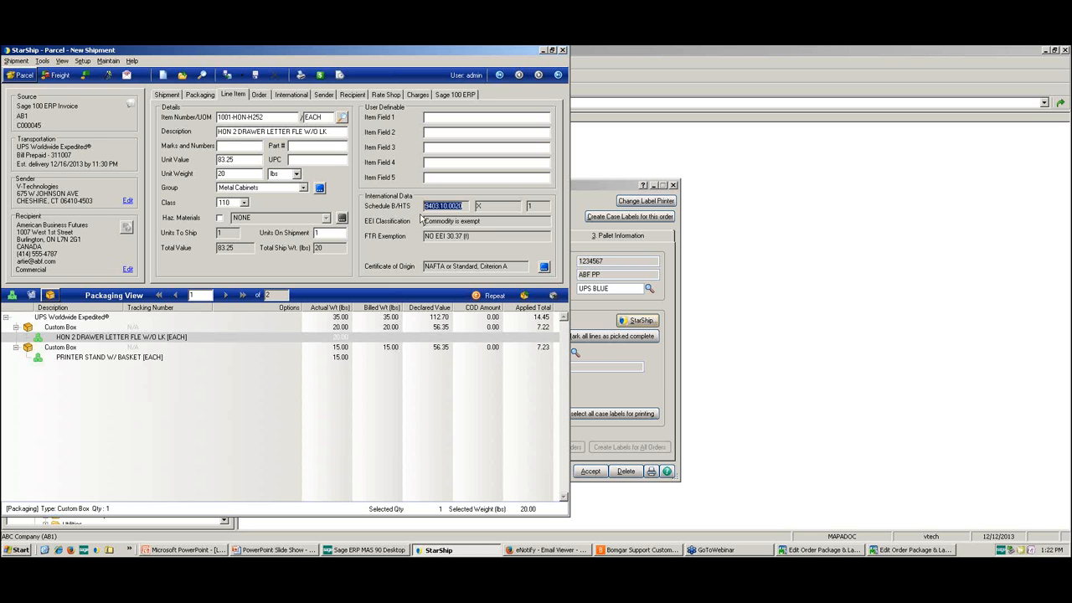
pyautogui.click(544, 268)
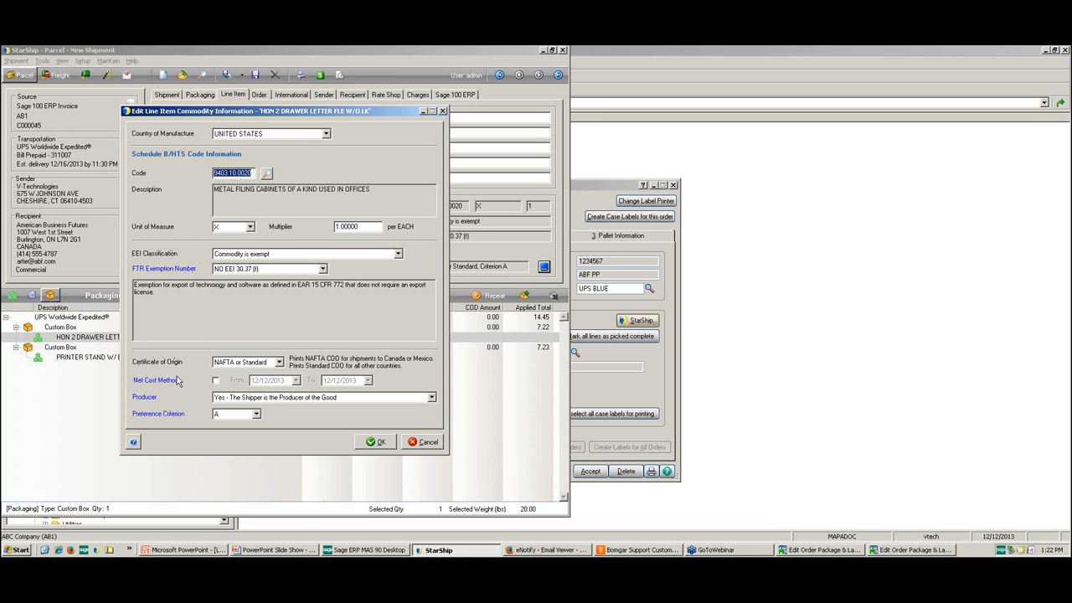
pyautogui.click(413, 445)
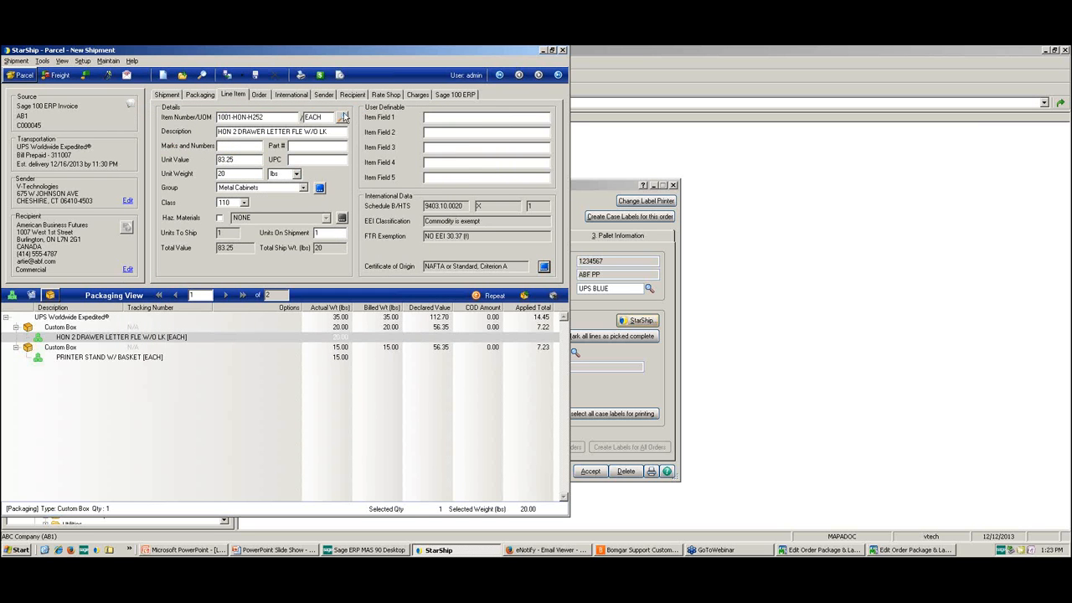
# Step: In the shipment's EEI filing status, try clearing the HON 2 DRAWER commodity's exemption, then restore it and accept
pyautogui.click(303, 97)
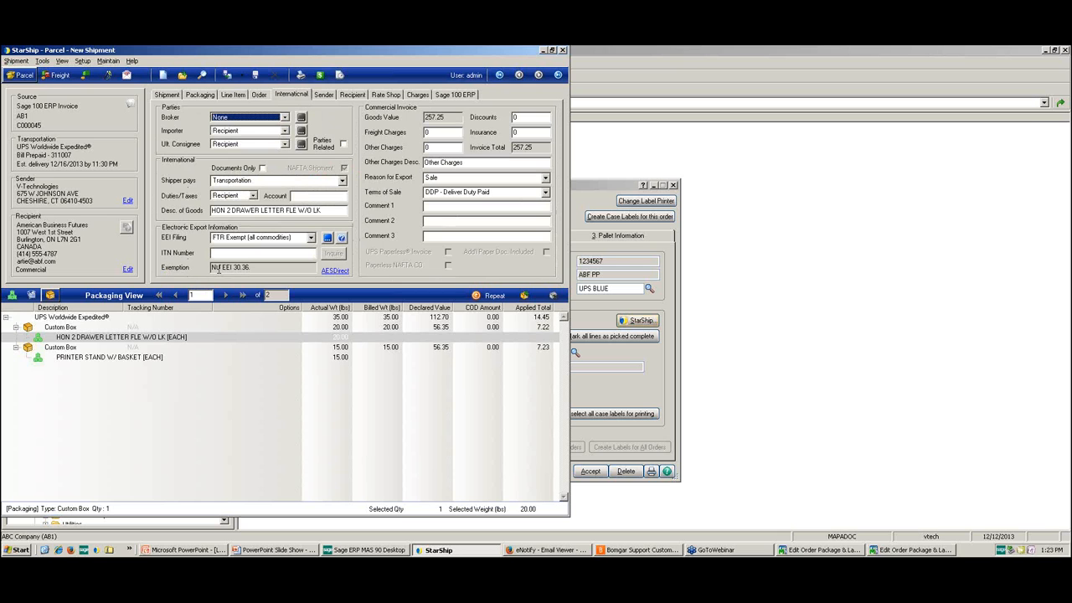
pyautogui.click(327, 239)
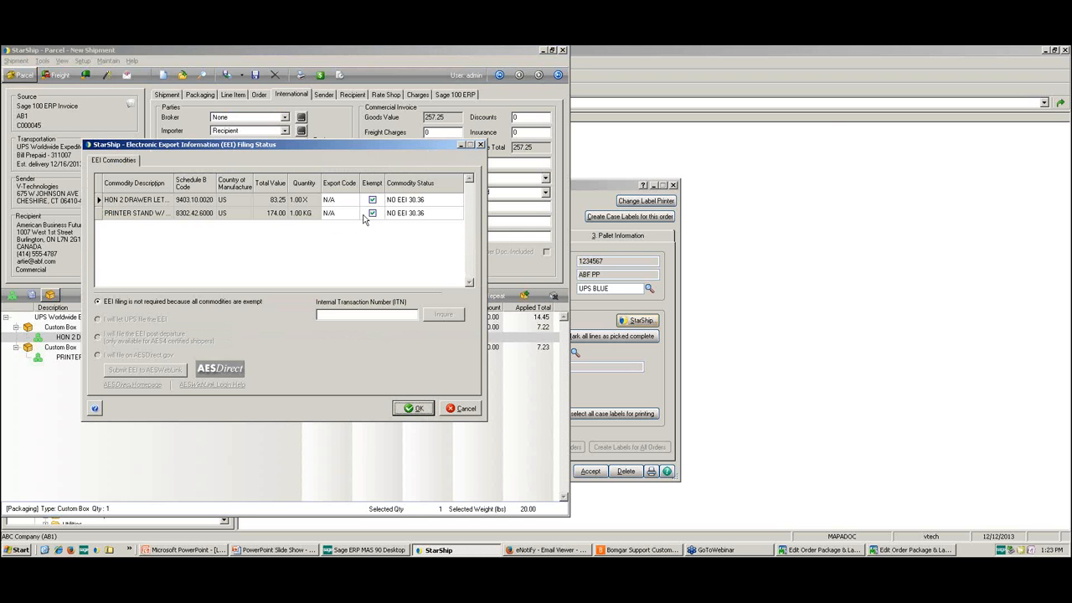
pyautogui.click(372, 199)
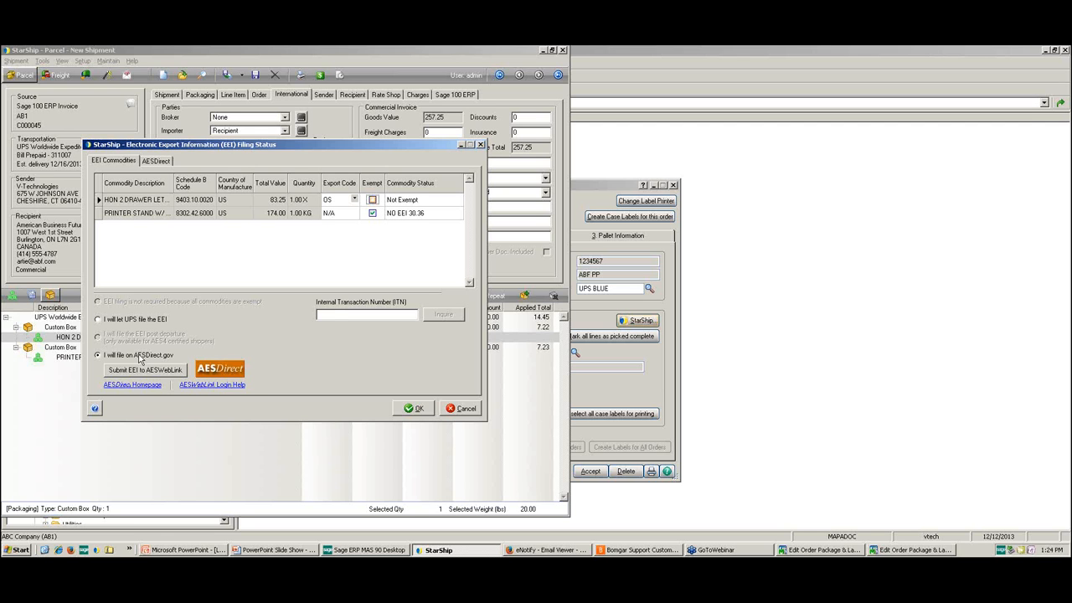
pyautogui.click(328, 314)
pyautogui.click(372, 200)
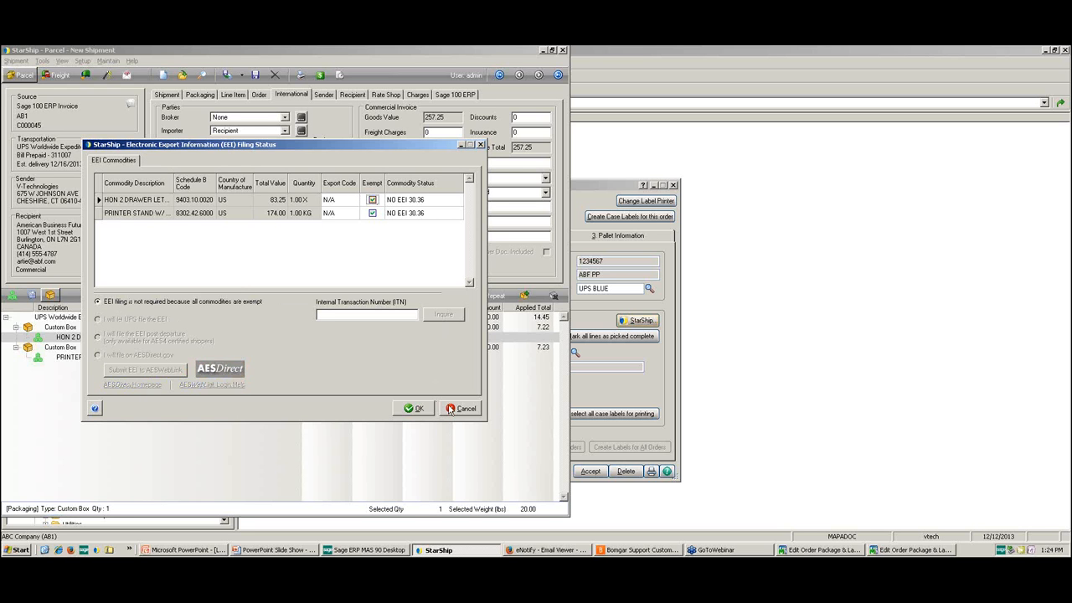
pyautogui.click(415, 408)
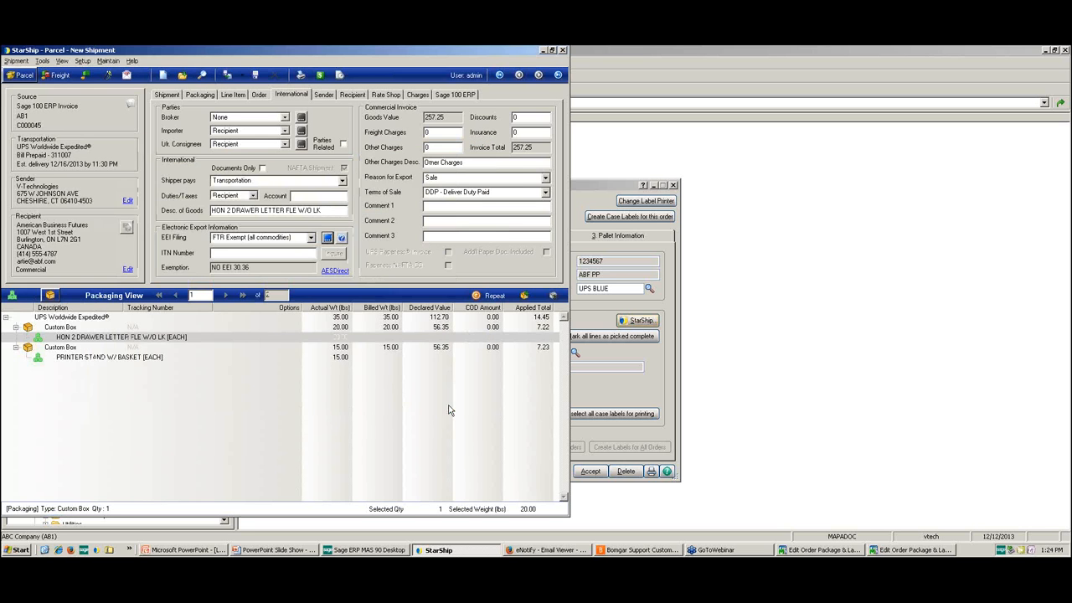
# Step: Rate-shop the shipment across the parcel carriers, show contract rates and sort the quotes by delivery
pyautogui.click(319, 76)
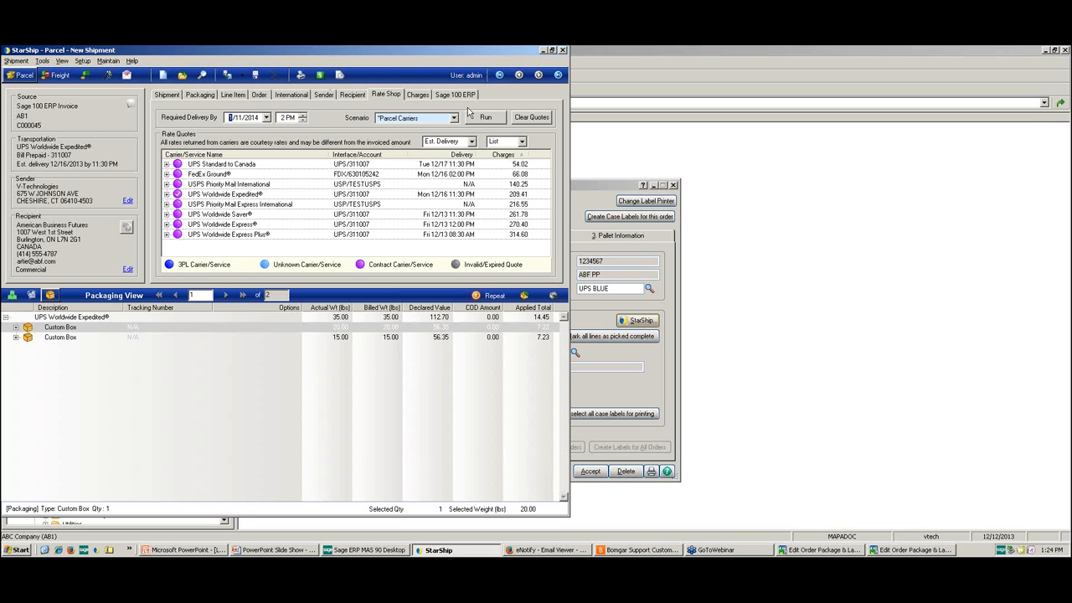
pyautogui.click(522, 141)
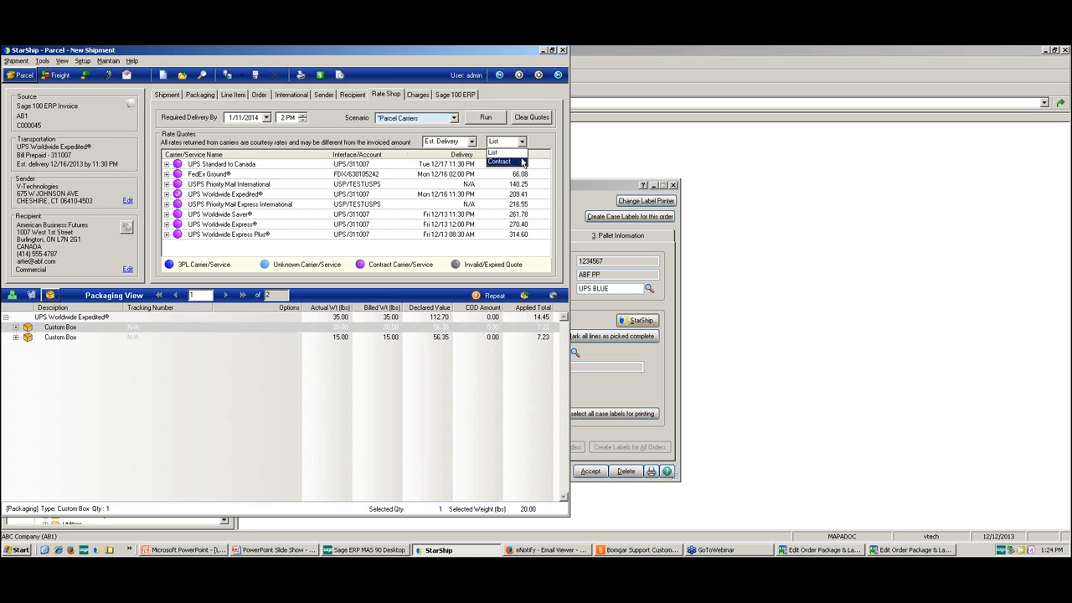
pyautogui.click(523, 161)
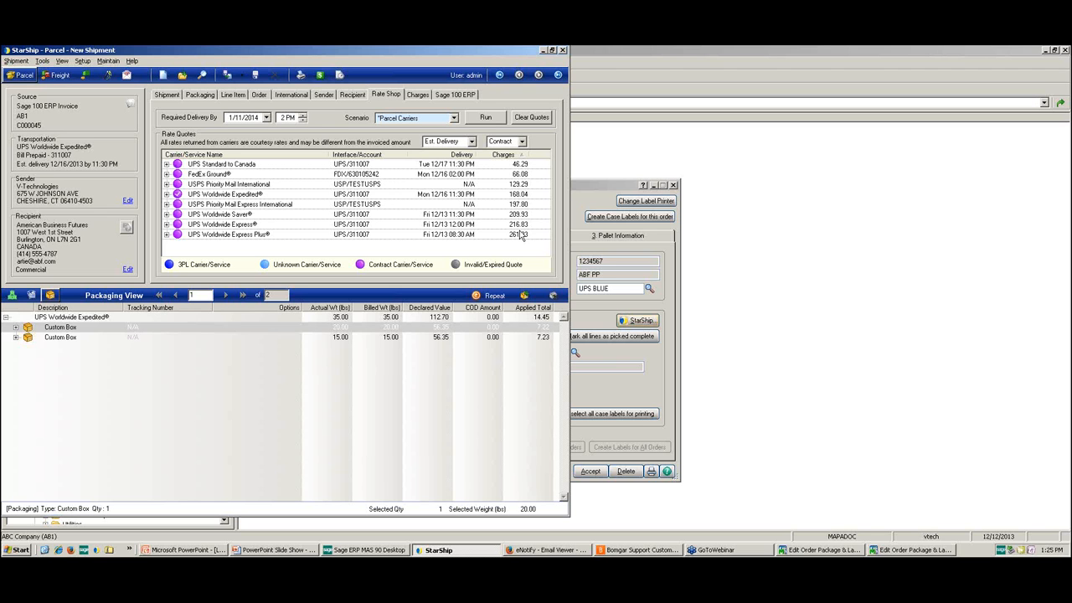
pyautogui.click(450, 155)
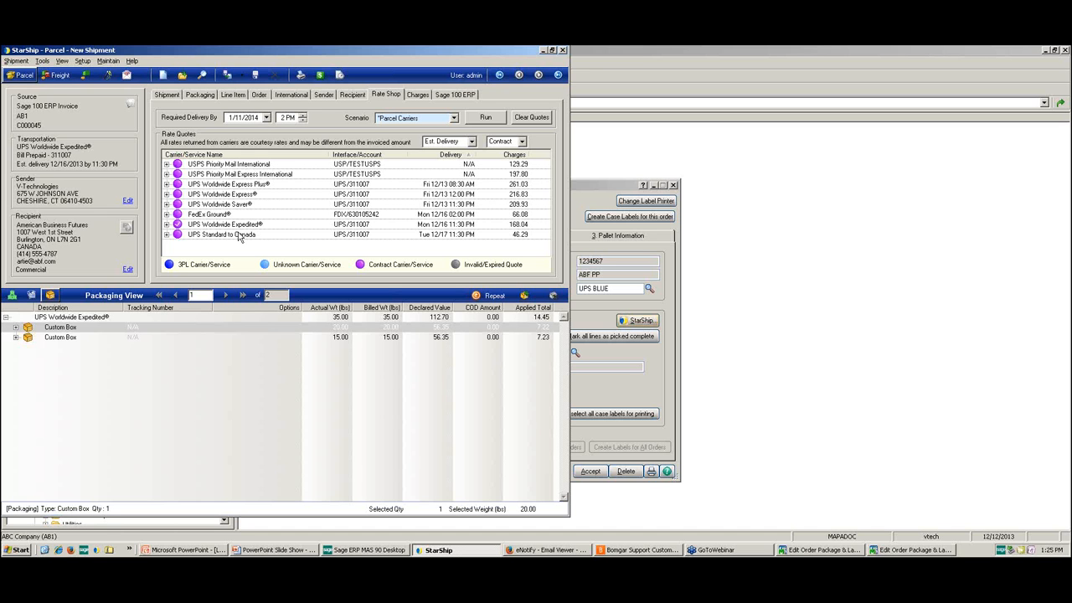
# Step: Ship the parcel shipment and go through both package labels, the commercial invoice and the NAFTA certificate of origin
pyautogui.click(228, 76)
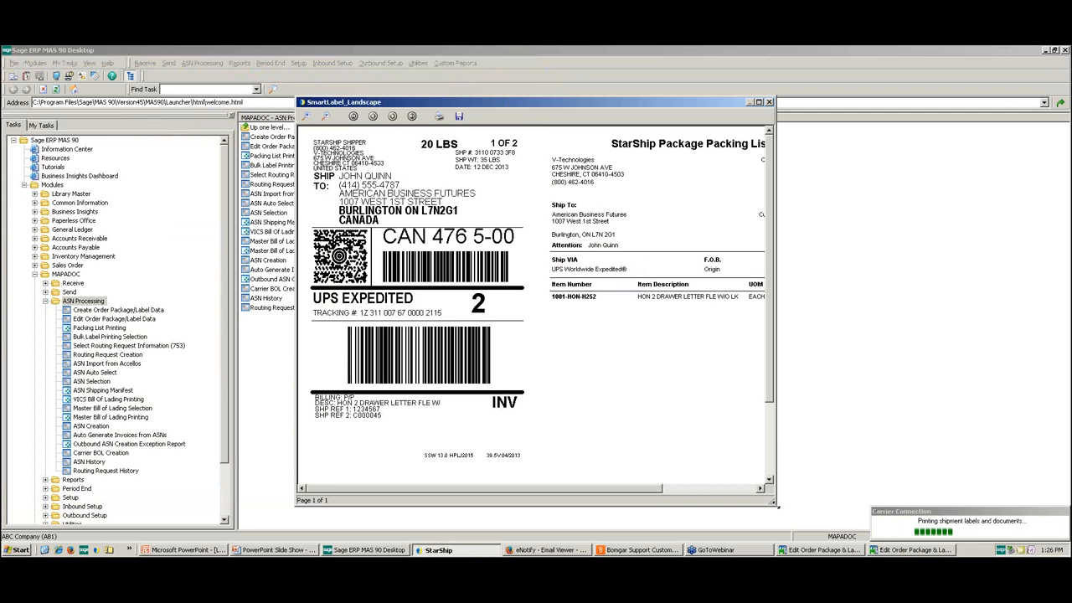
pyautogui.moveTo(775, 505); pyautogui.dragTo(851, 508)
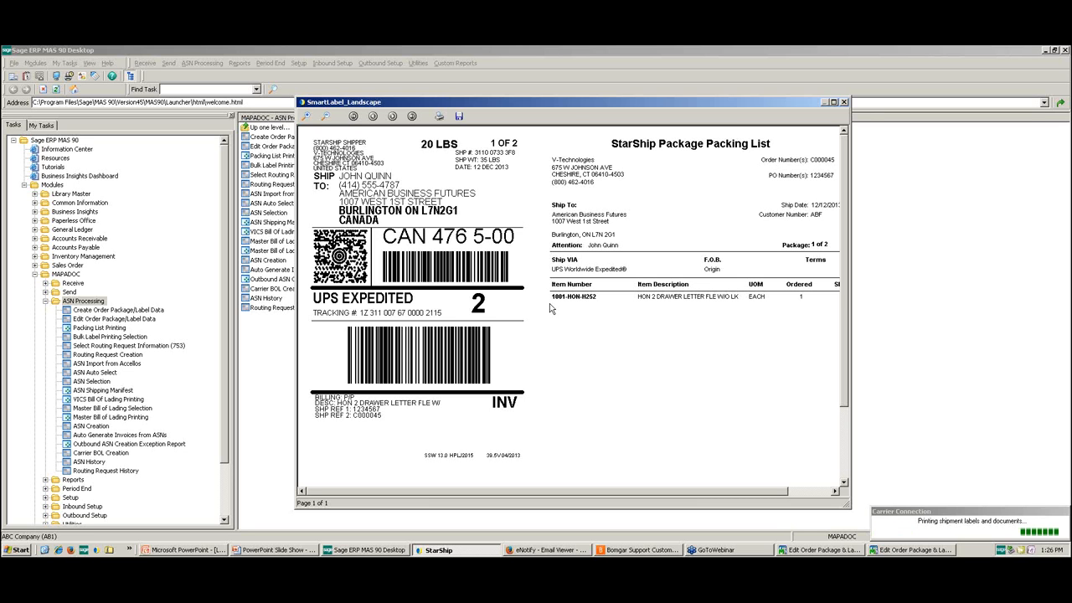
pyautogui.click(844, 102)
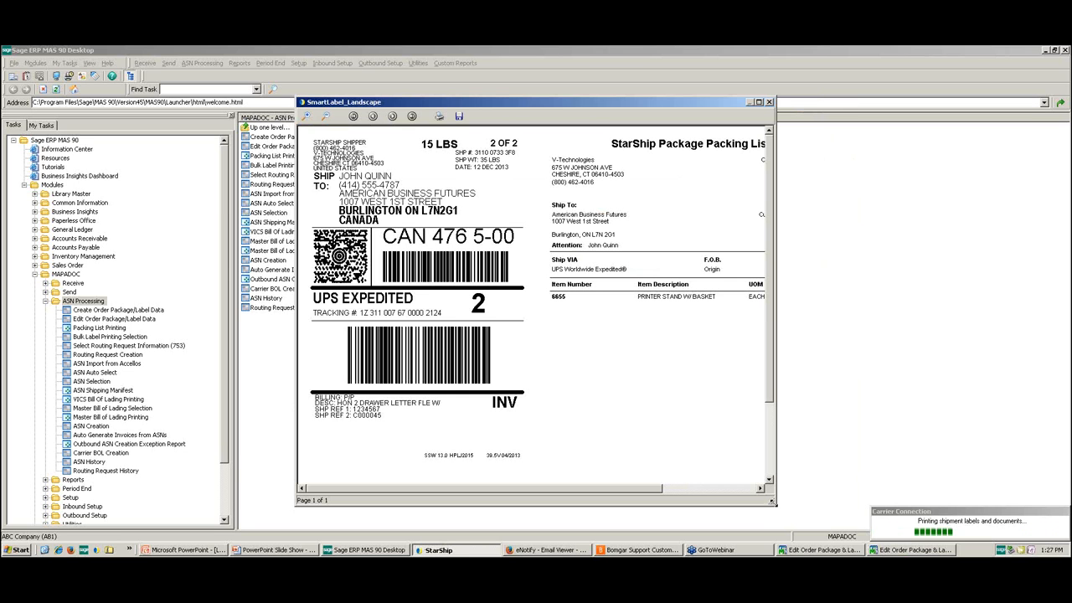
pyautogui.moveTo(772, 500); pyautogui.dragTo(877, 496)
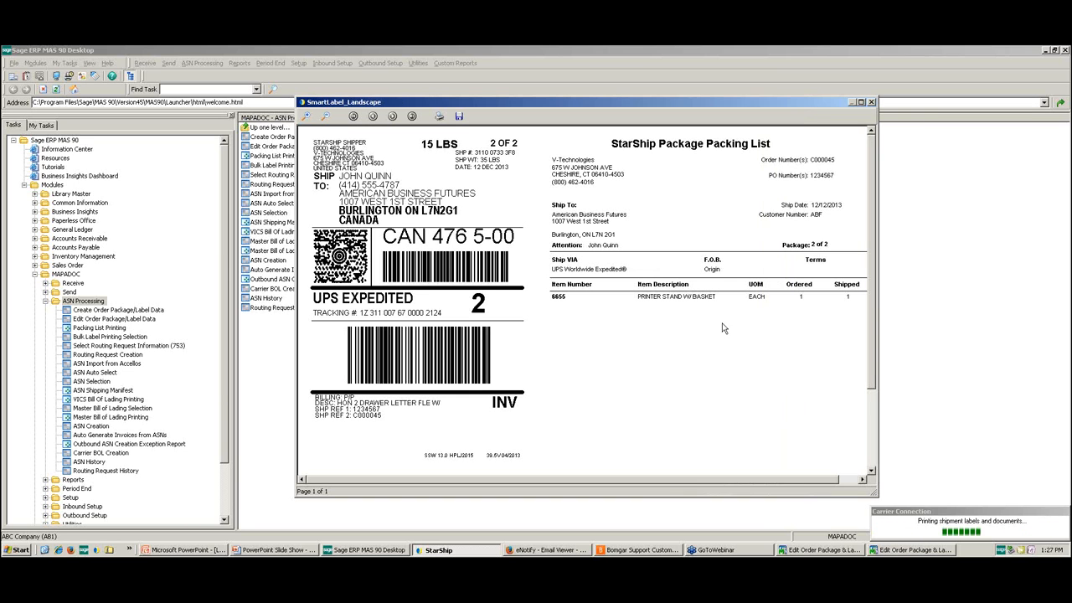
pyautogui.click(870, 102)
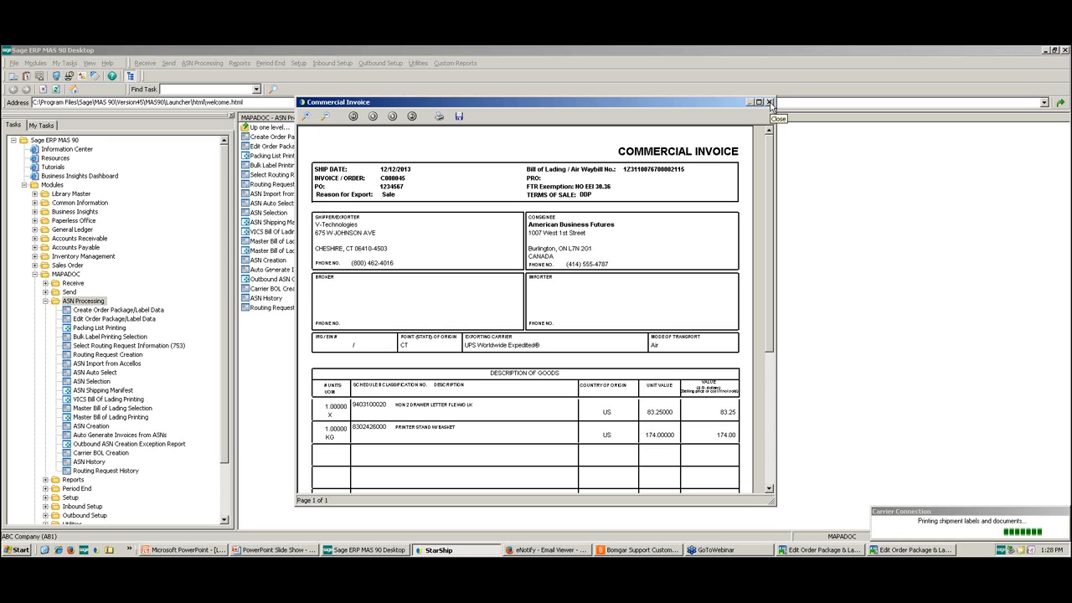
pyautogui.click(770, 102)
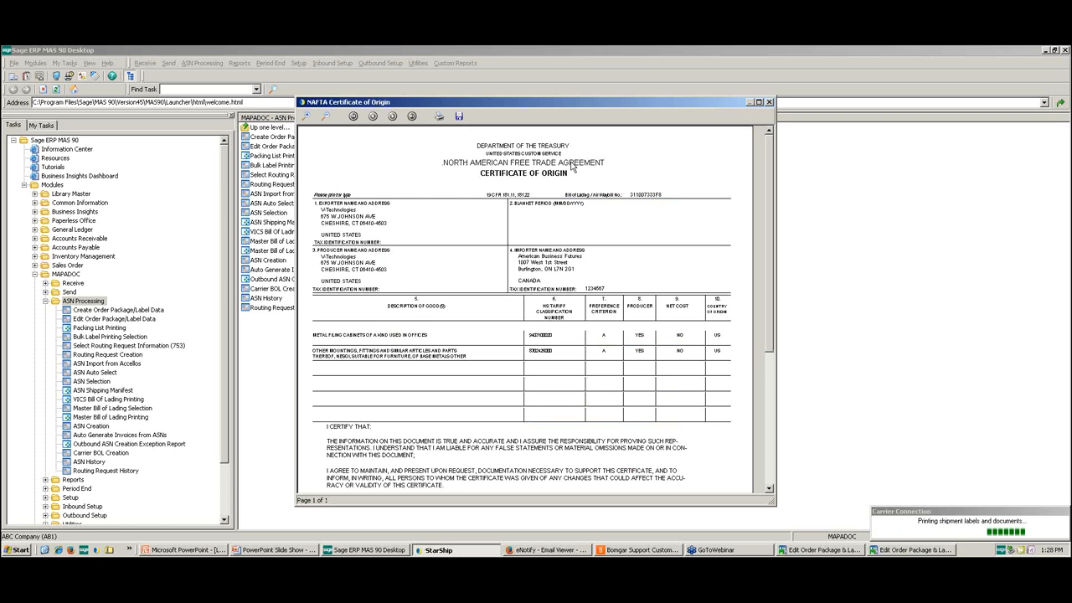
pyautogui.click(769, 102)
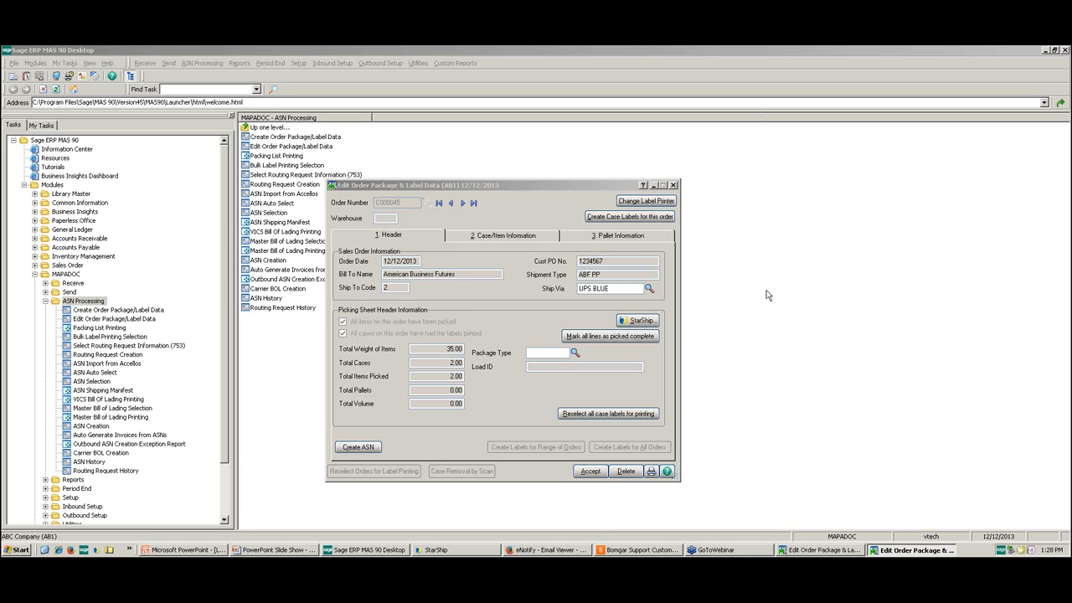
# Step: Switch to the eNotify Email Viewer in Firefox, reload it and log back on as admin
pyautogui.click(567, 552)
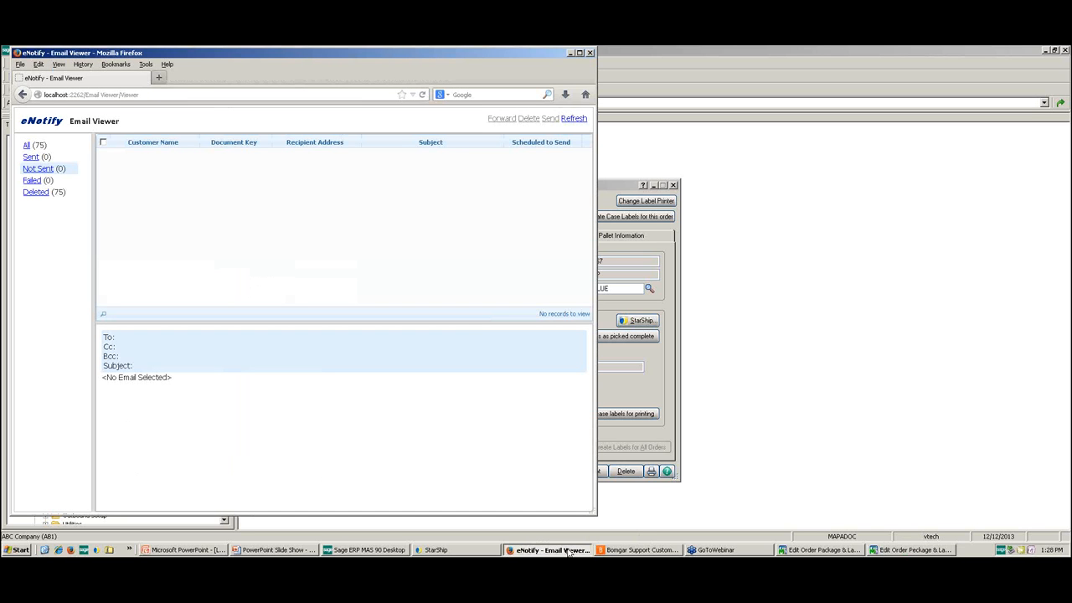
pyautogui.click(422, 95)
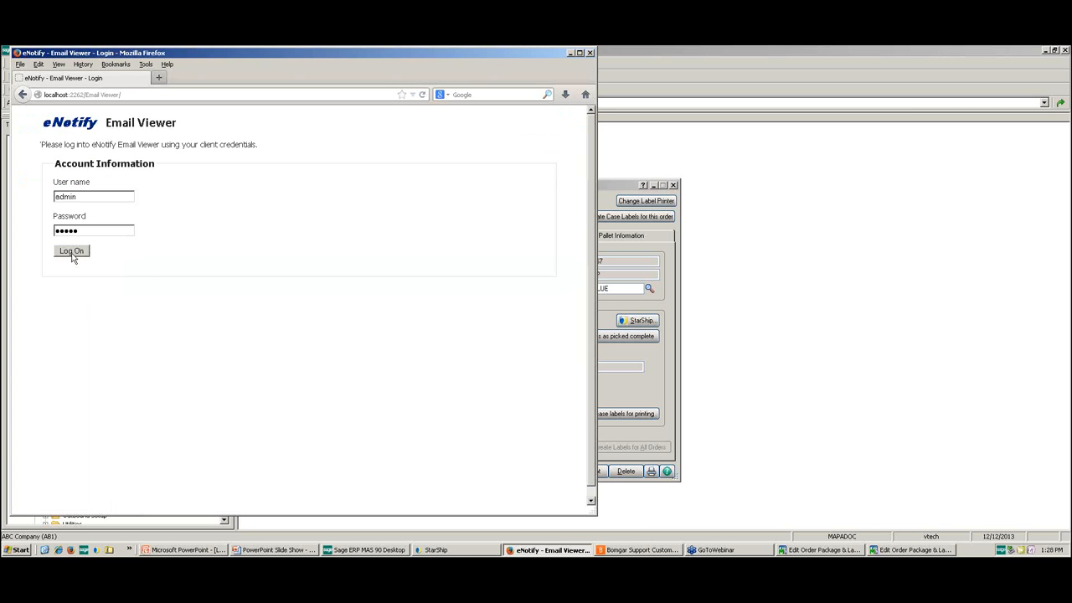
pyautogui.click(72, 253)
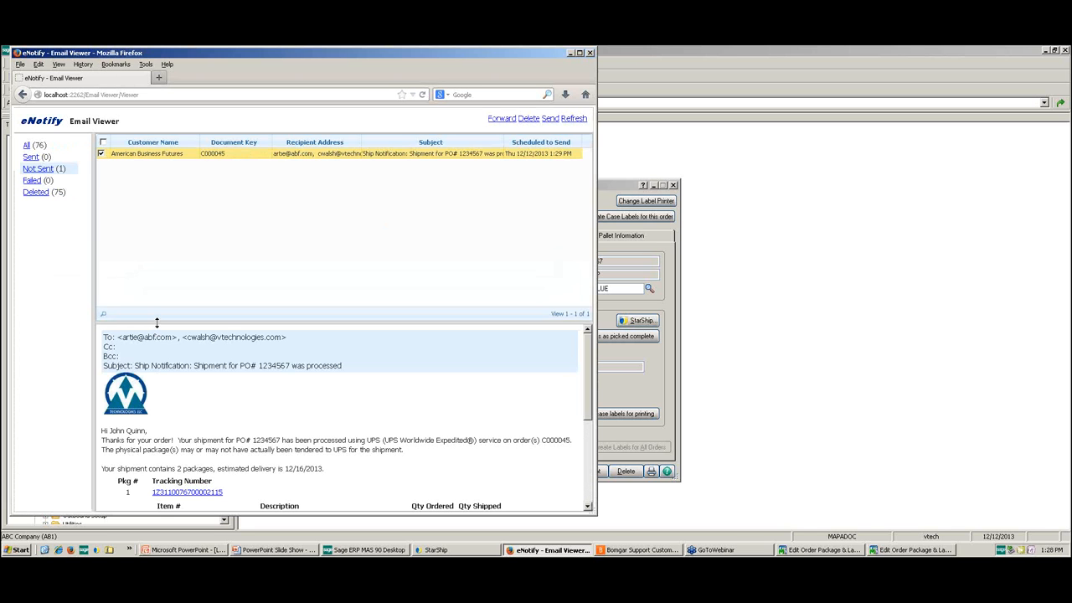
# Step: Enlarge the message preview and examine the ship notification's PO number, order number and package details, then minimize the browser
pyautogui.moveTo(156, 322); pyautogui.dragTo(163, 192)
pyautogui.moveTo(163, 193); pyautogui.dragTo(163, 192)
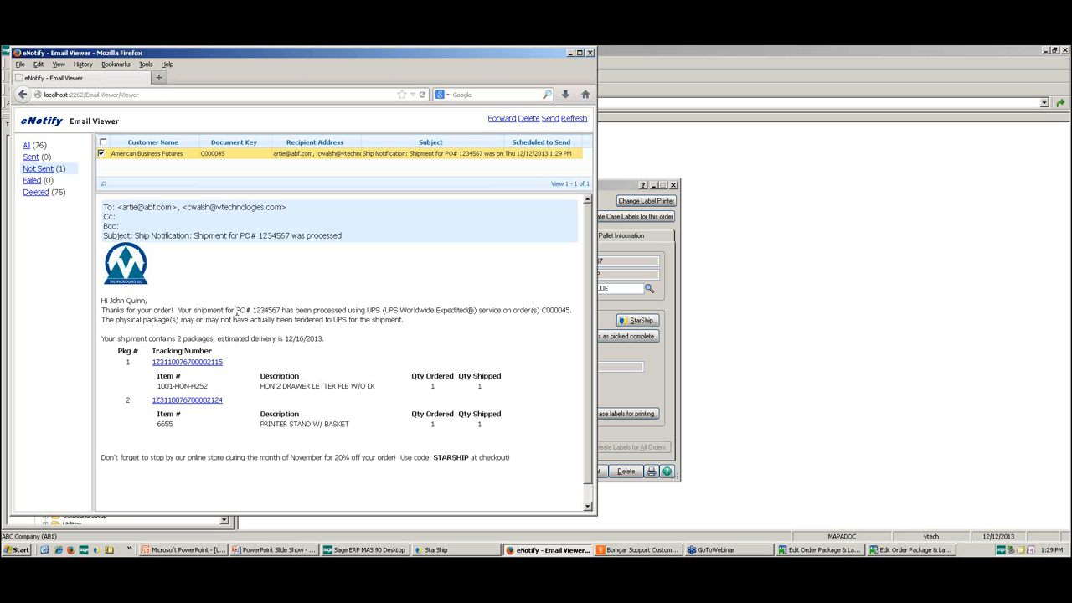
pyautogui.moveTo(236, 310); pyautogui.dragTo(282, 312)
pyautogui.moveTo(540, 310); pyautogui.dragTo(571, 311)
pyautogui.click(105, 342)
pyautogui.click(570, 52)
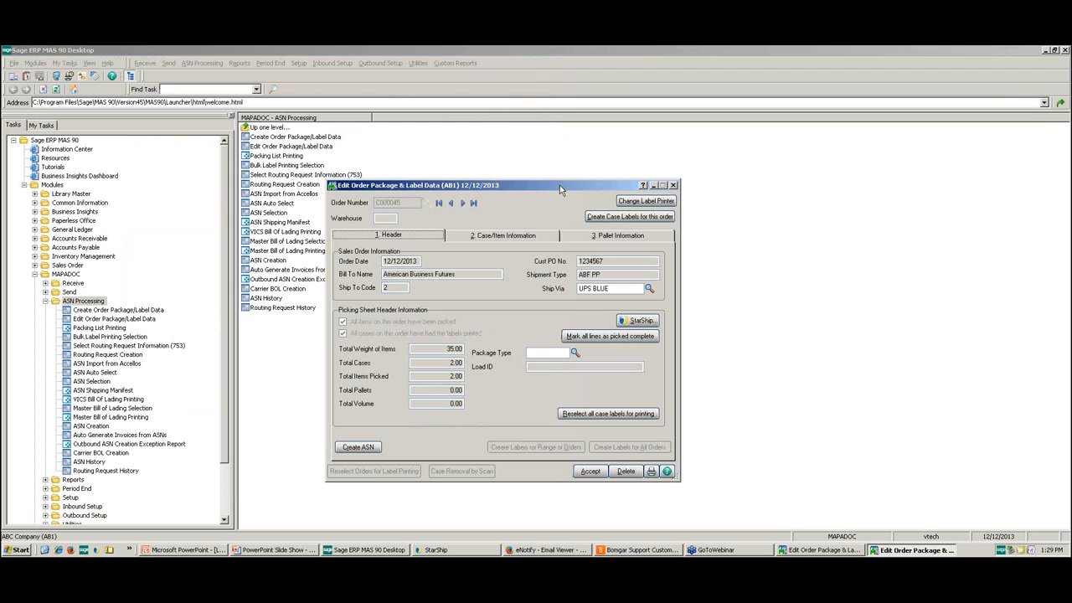
# Step: Look up the order's carton IDs in its case/item information and check the tracking number of each carton
pyautogui.click(487, 238)
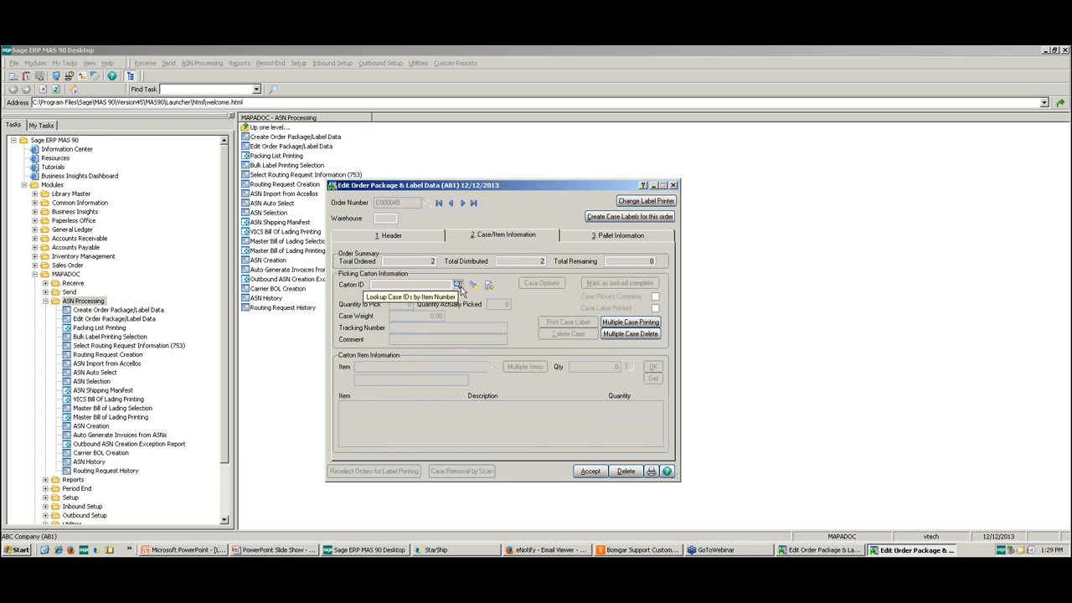
pyautogui.click(458, 287)
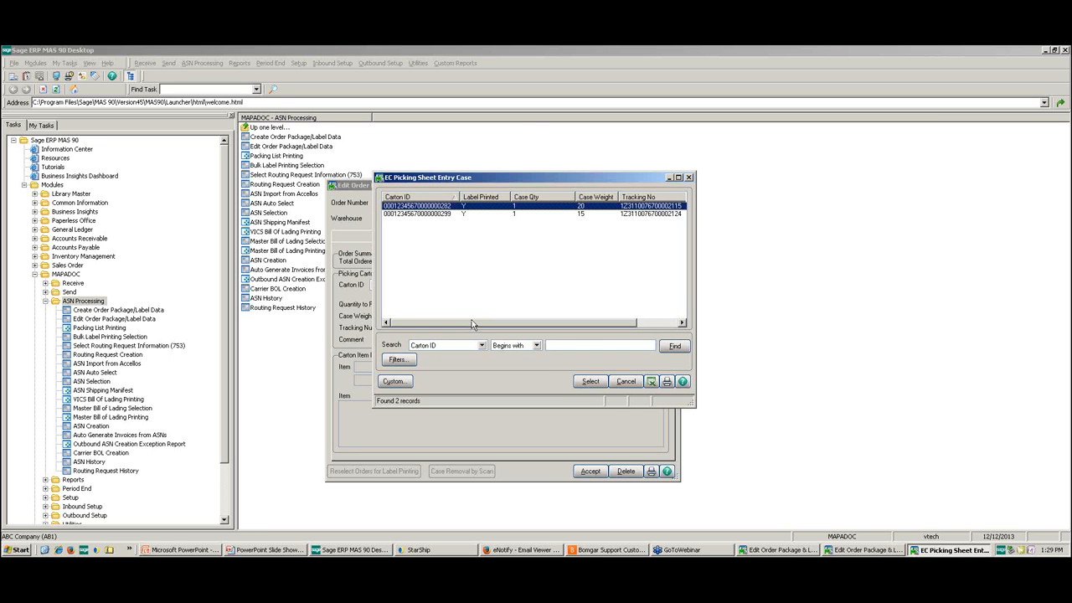
pyautogui.moveTo(448, 329); pyautogui.dragTo(498, 329)
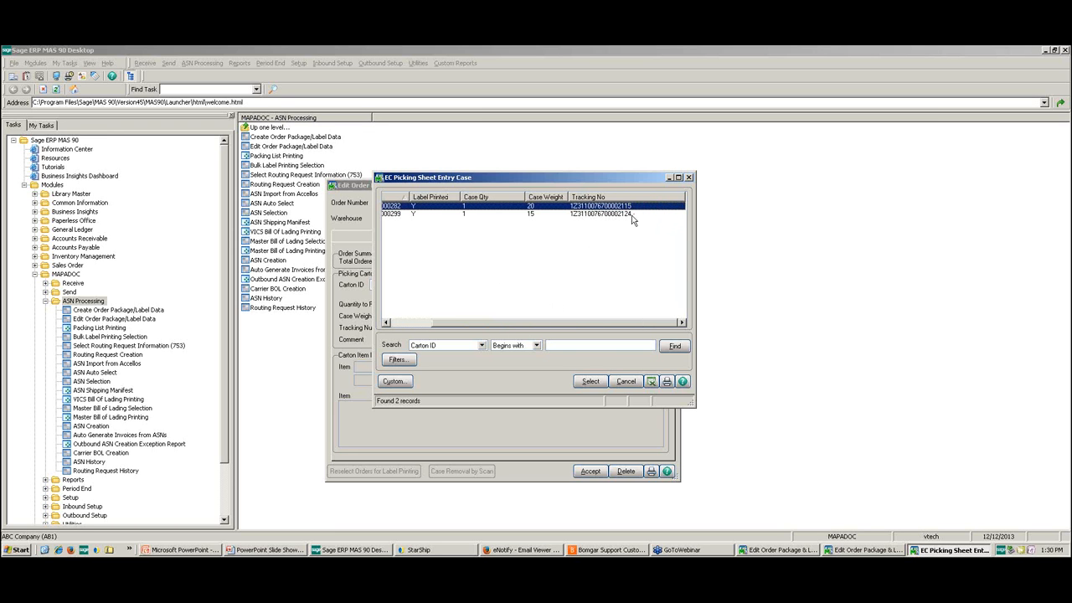
pyautogui.click(626, 383)
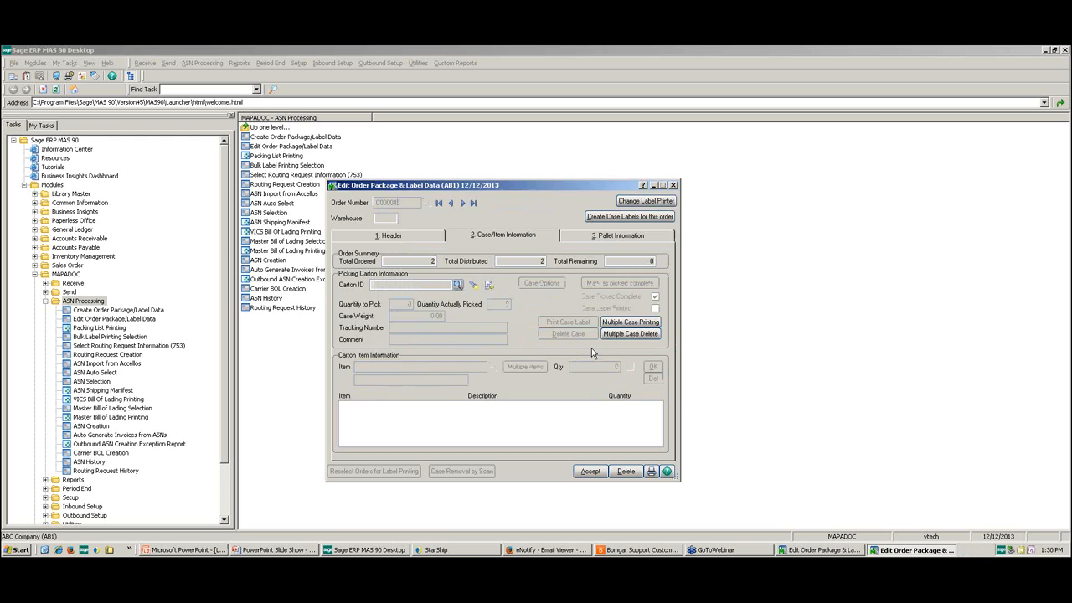
# Step: Create the ASN from the order's header with the default ASN/shipment values, then close both package and label data windows
pyautogui.click(418, 240)
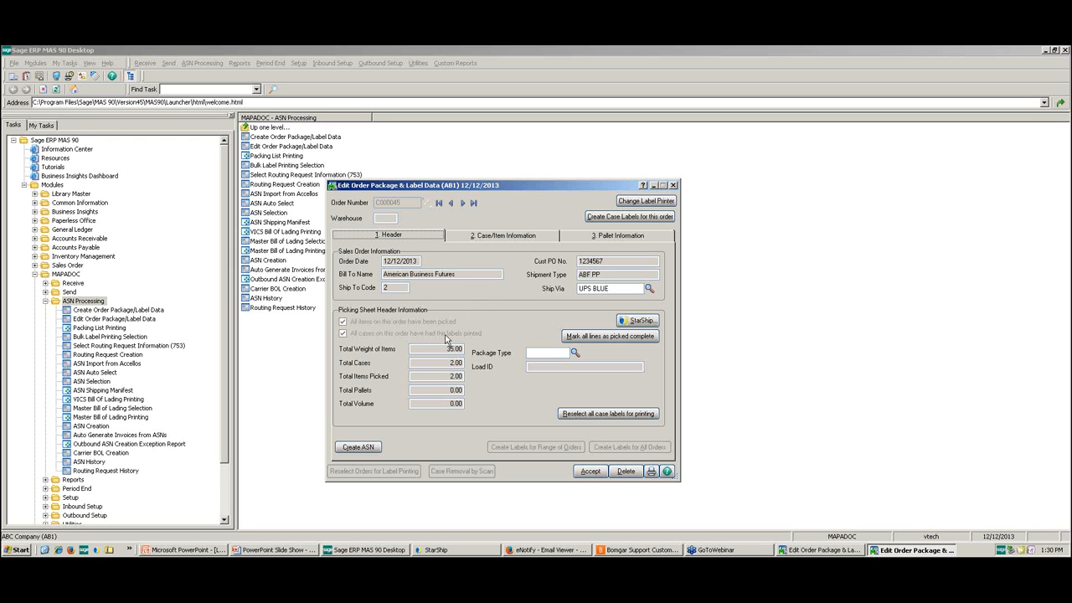
pyautogui.click(374, 448)
pyautogui.click(358, 451)
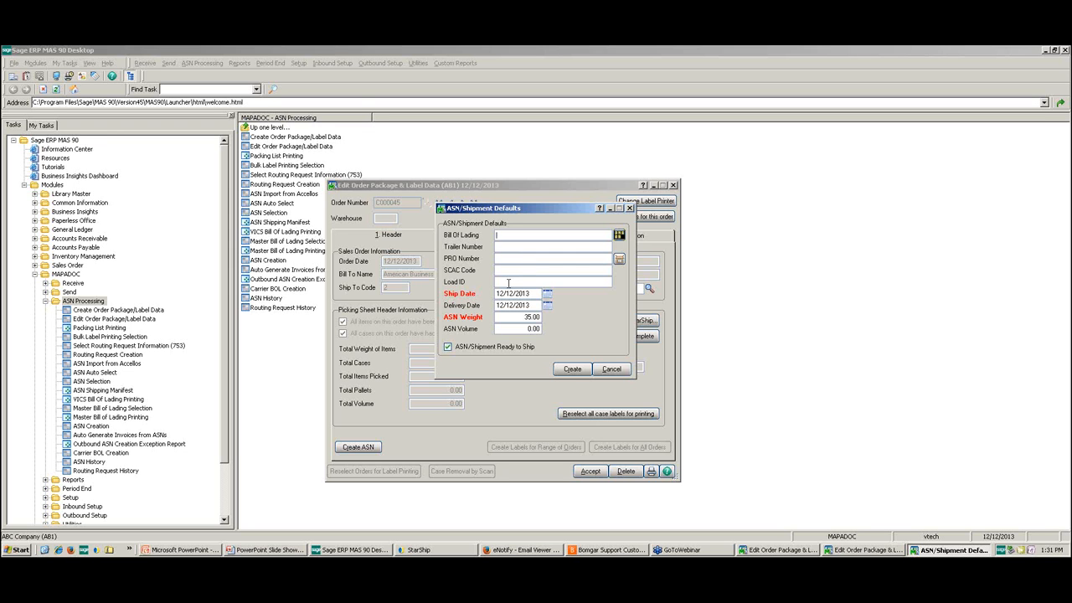
pyautogui.click(573, 370)
pyautogui.click(572, 371)
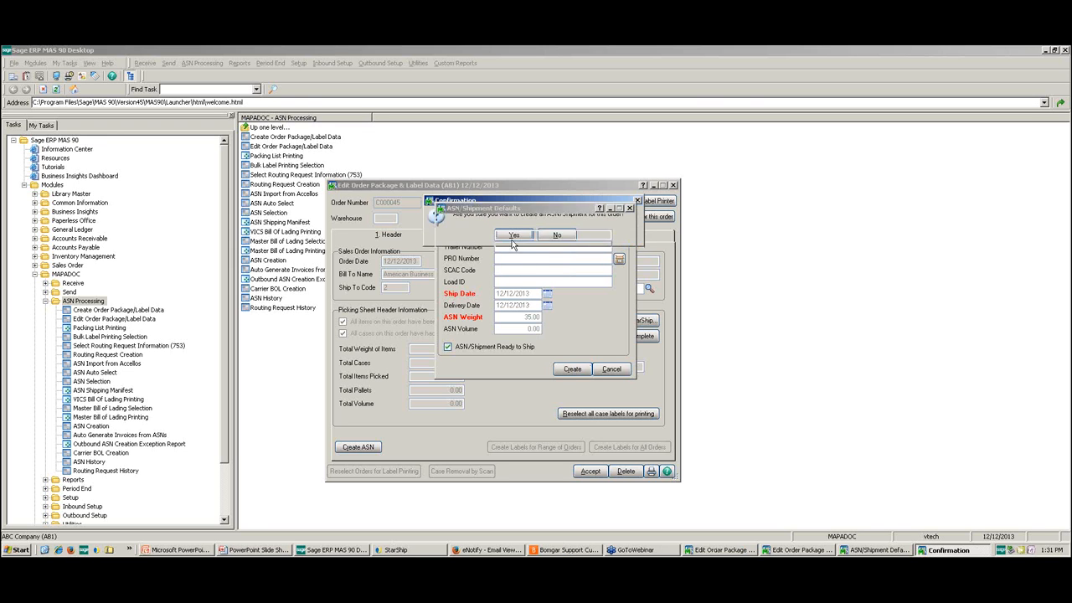
pyautogui.click(513, 236)
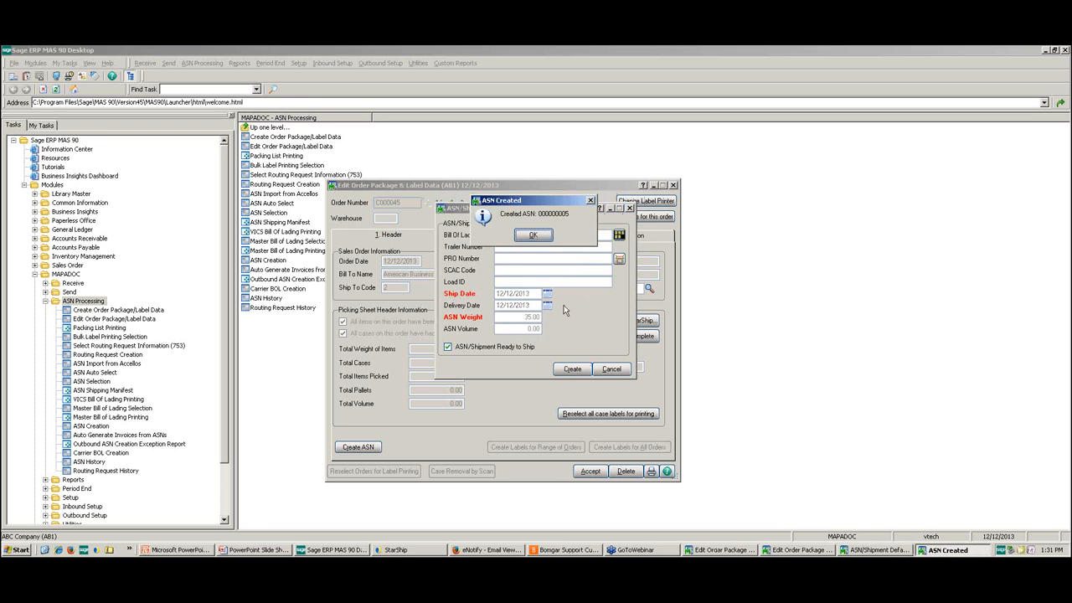
pyautogui.click(534, 238)
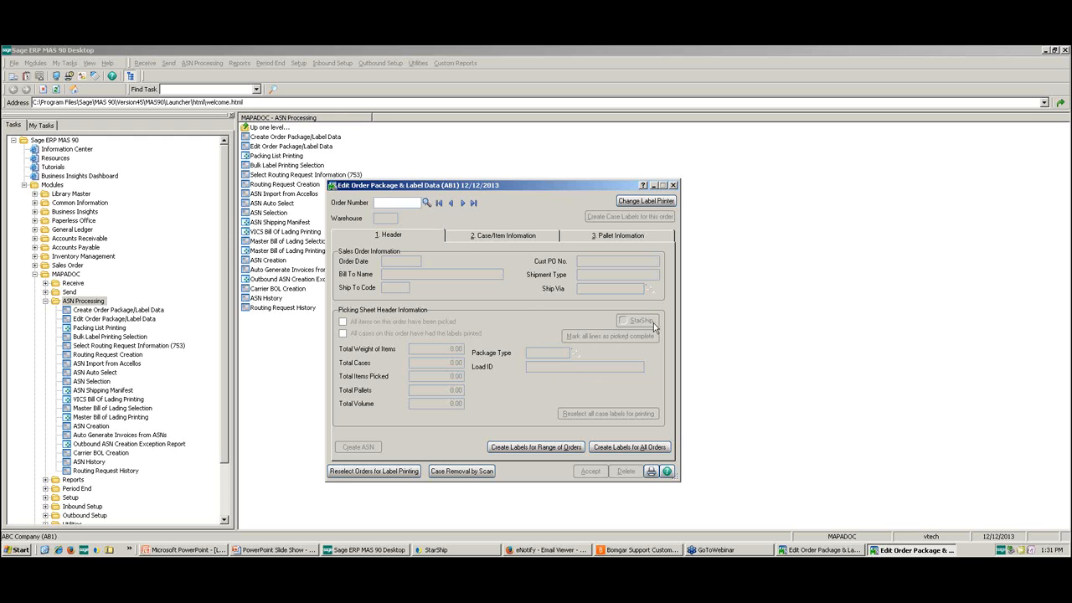
pyautogui.click(673, 186)
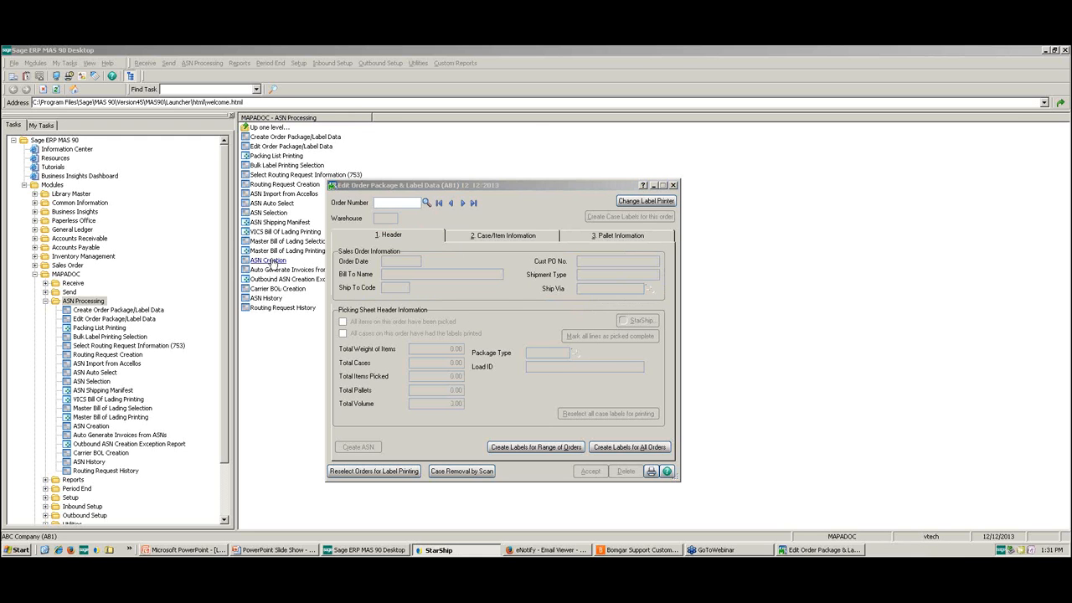
pyautogui.click(673, 185)
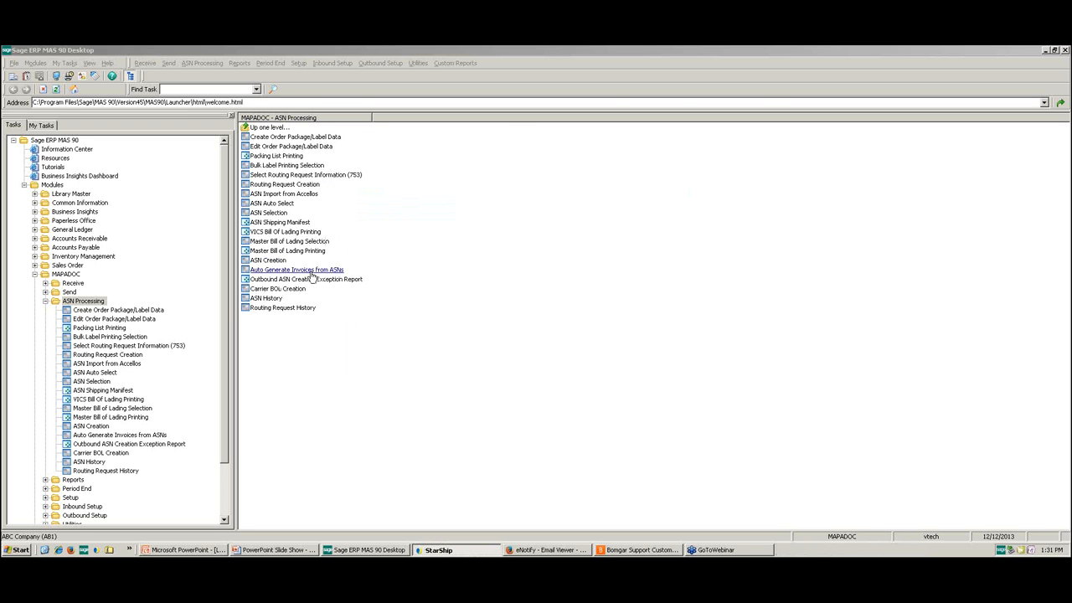
# Step: Validate outbound ASN creation for all trading partners, then preview and clear the exception report
pyautogui.doubleClick(268, 260)
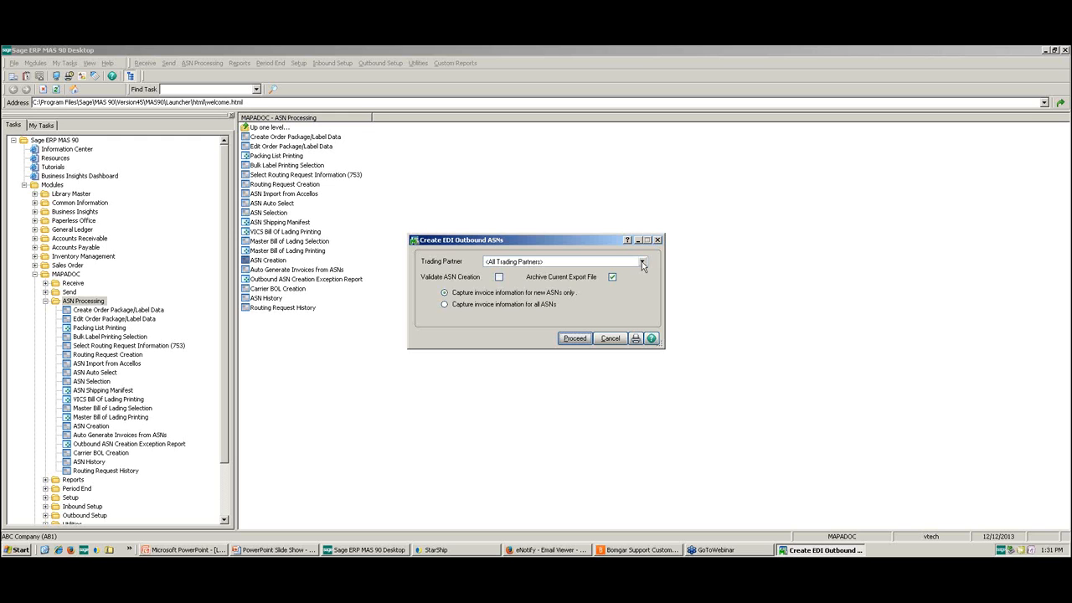
pyautogui.click(499, 278)
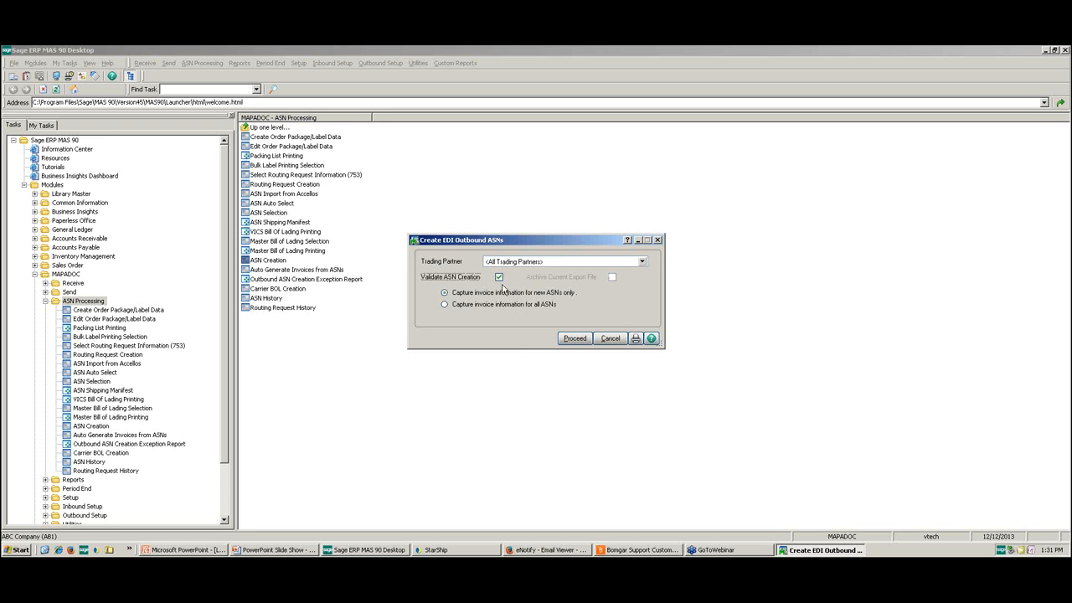
pyautogui.click(569, 342)
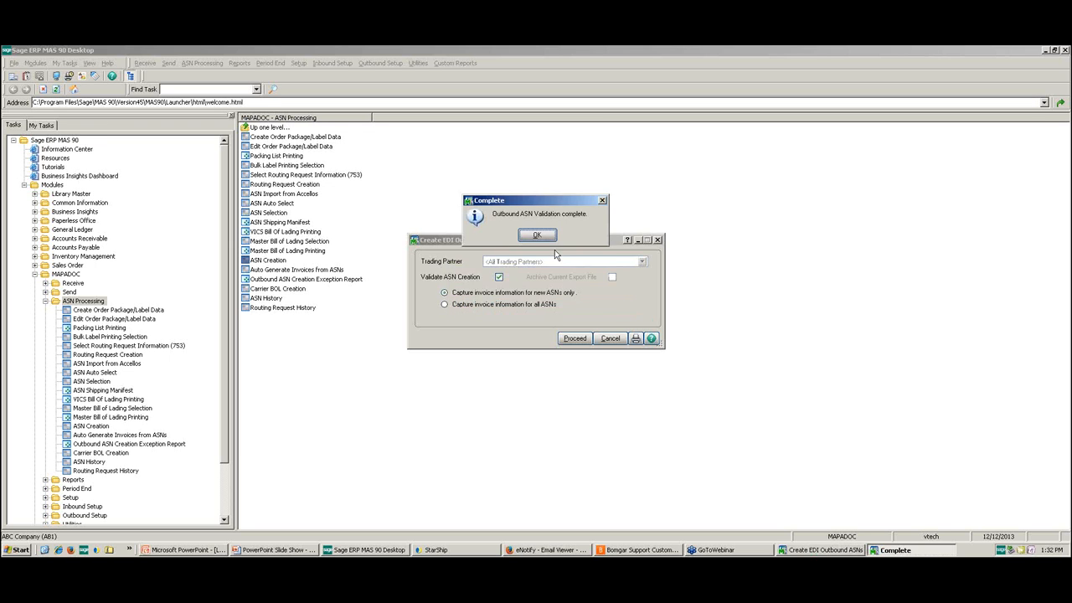
pyautogui.click(544, 235)
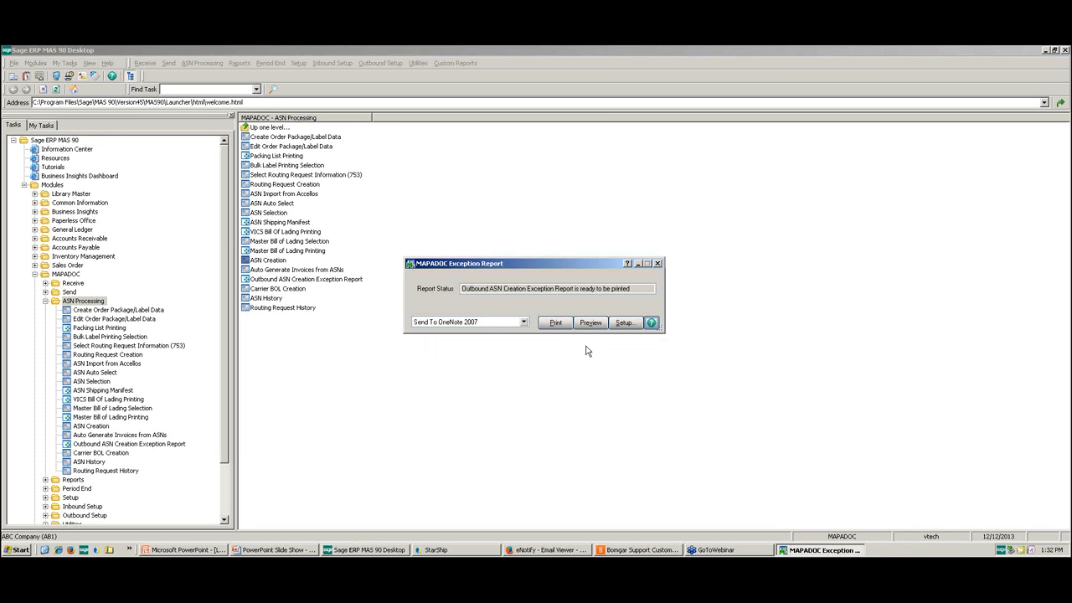
pyautogui.click(591, 322)
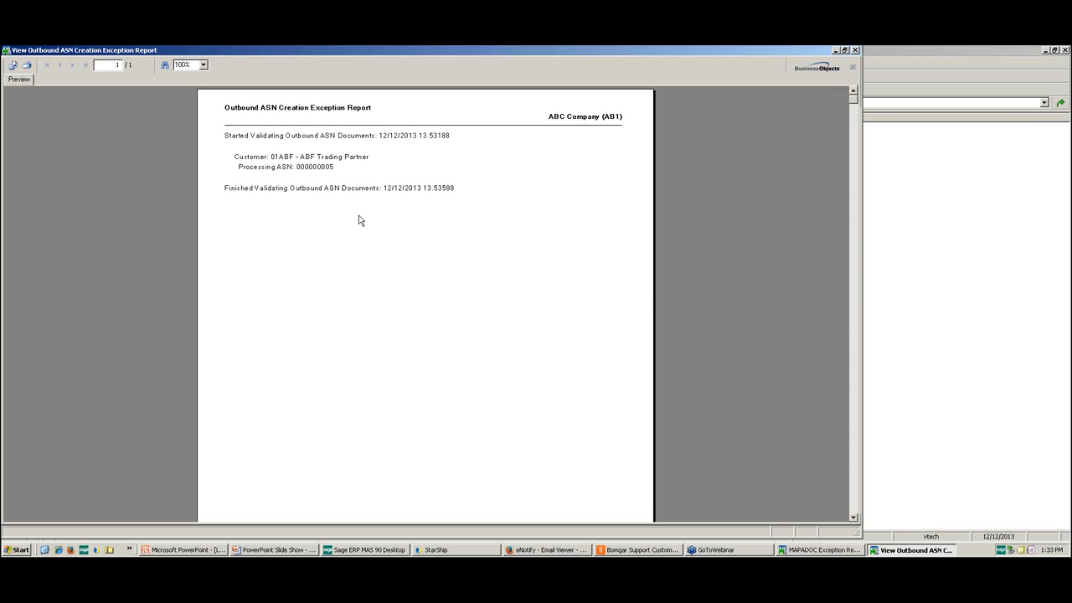
pyautogui.click(855, 51)
pyautogui.click(513, 235)
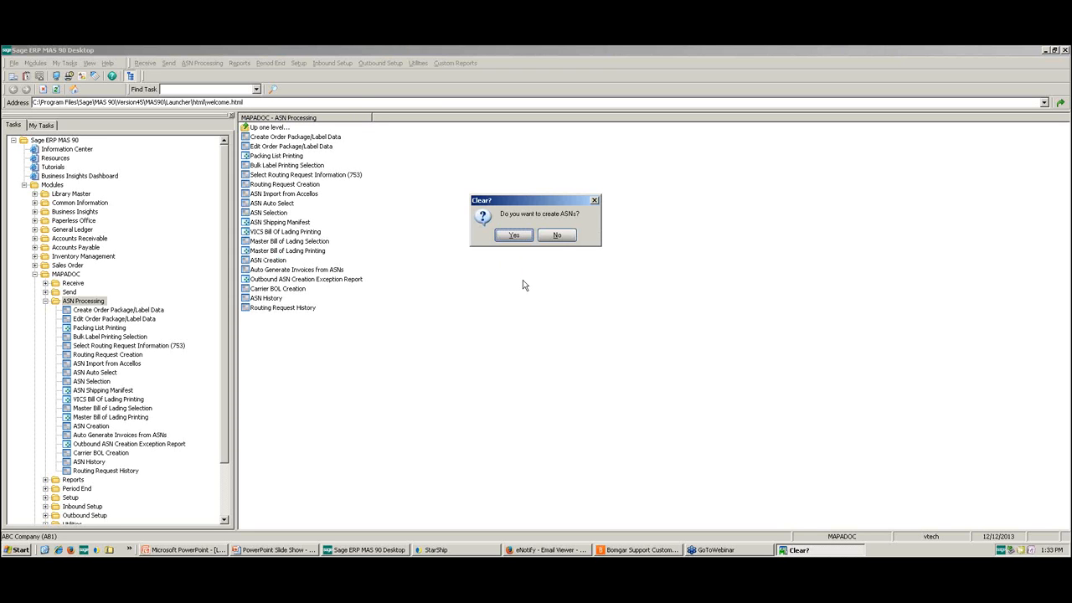
# Step: Create the EDI outbound ASNs for all trading partners with the current export file archived, then preview and clear the exception report
pyautogui.click(516, 235)
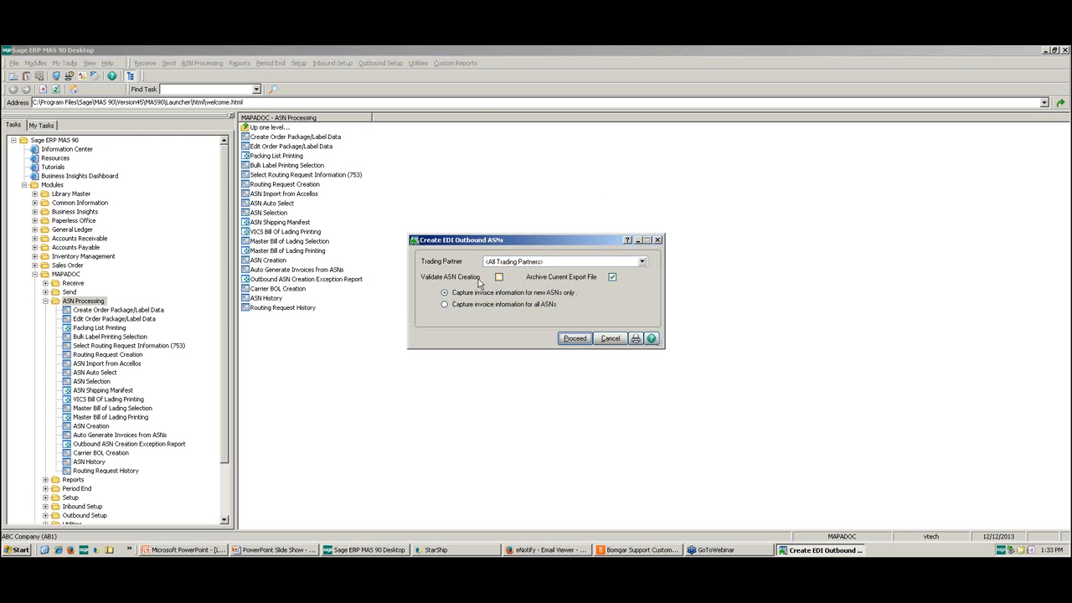
pyautogui.click(564, 342)
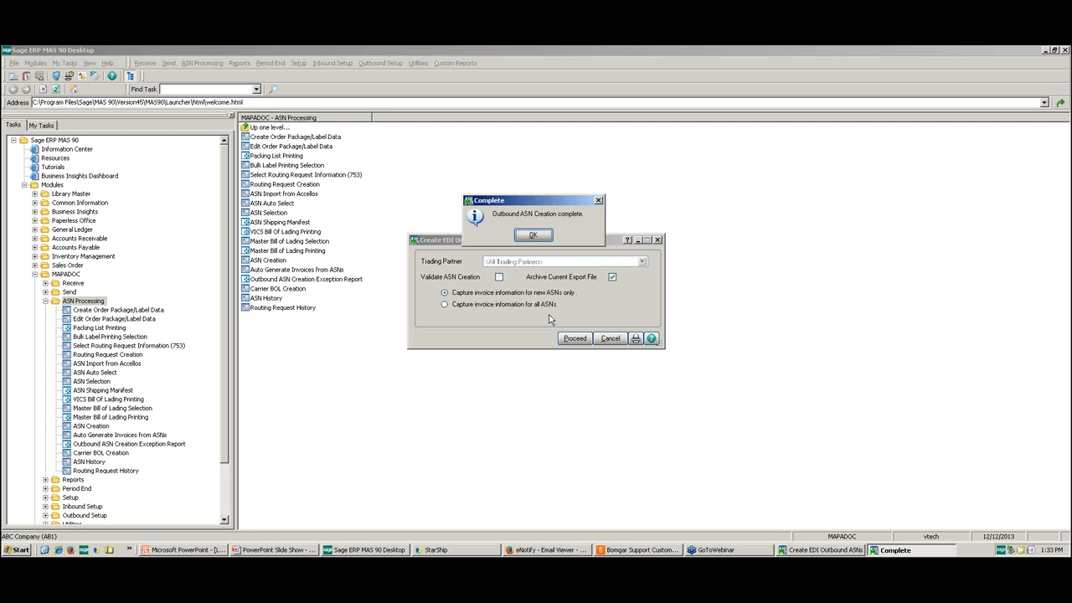
pyautogui.click(532, 234)
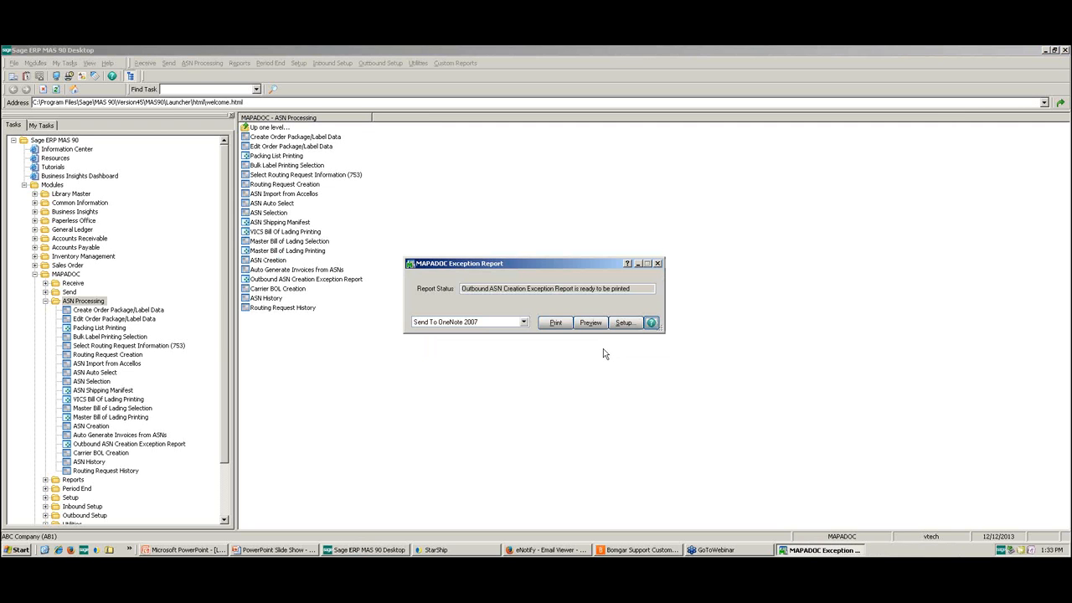
pyautogui.click(590, 322)
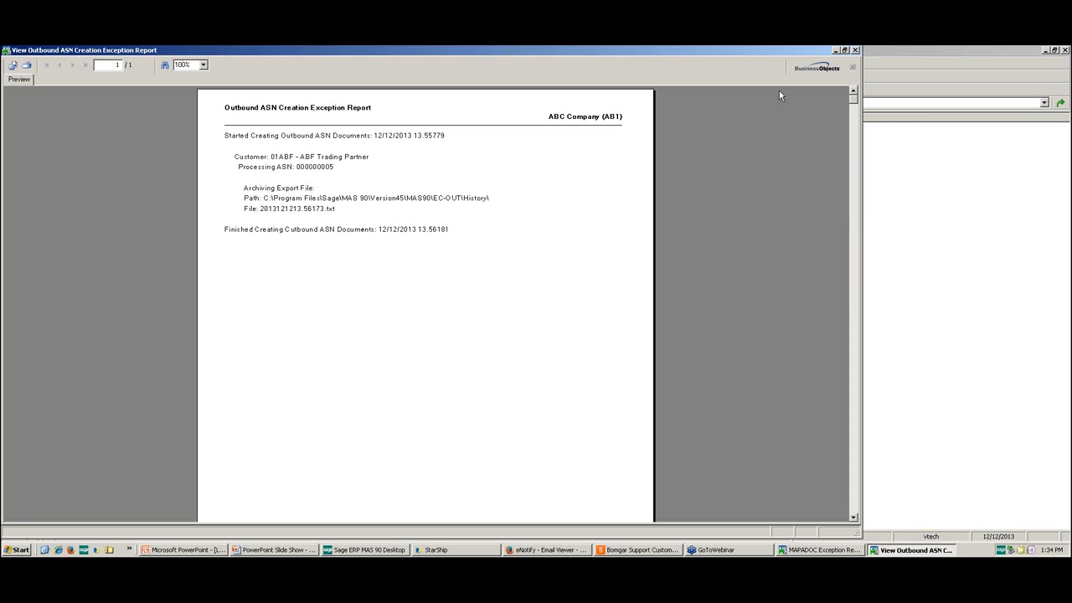
pyautogui.click(855, 50)
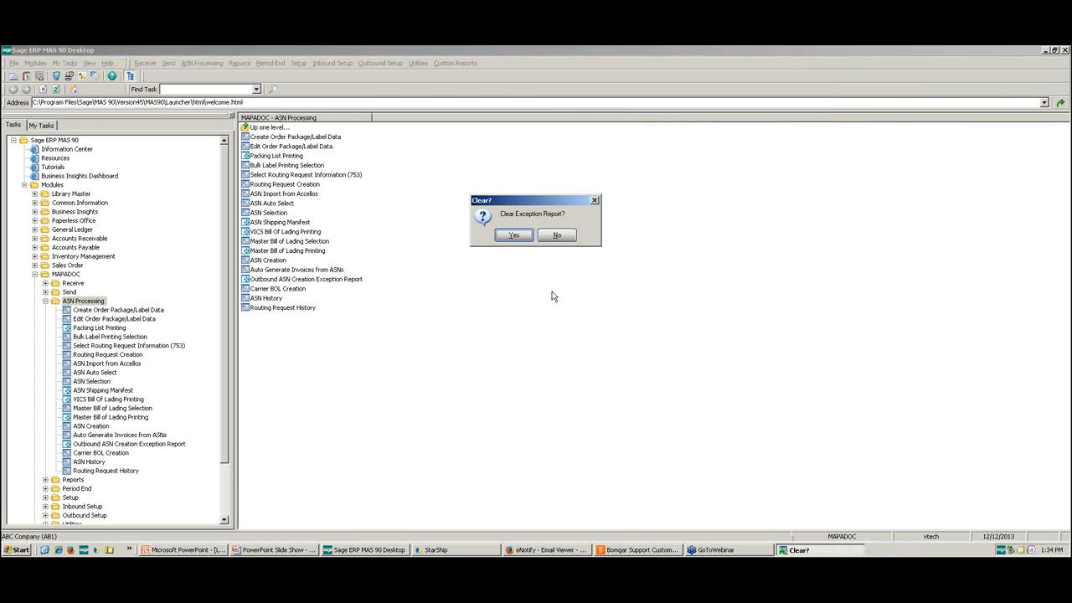
pyautogui.click(525, 238)
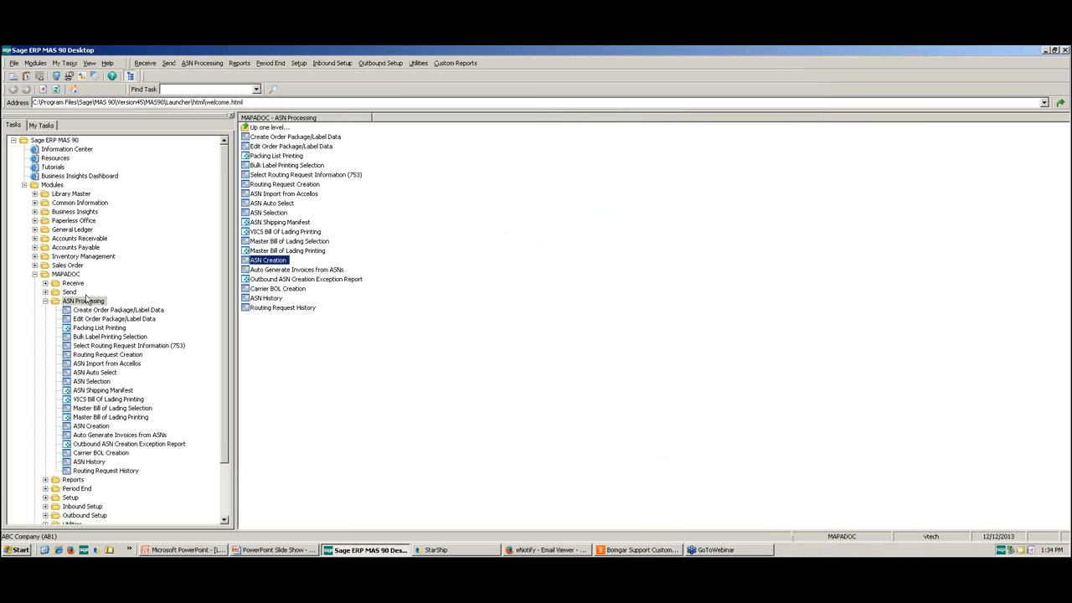
# Step: Open the Sales Order module's Shipping Data Entry with shipper ID 1 and load the American Business Futures shipment from the shipping list
pyautogui.click(35, 265)
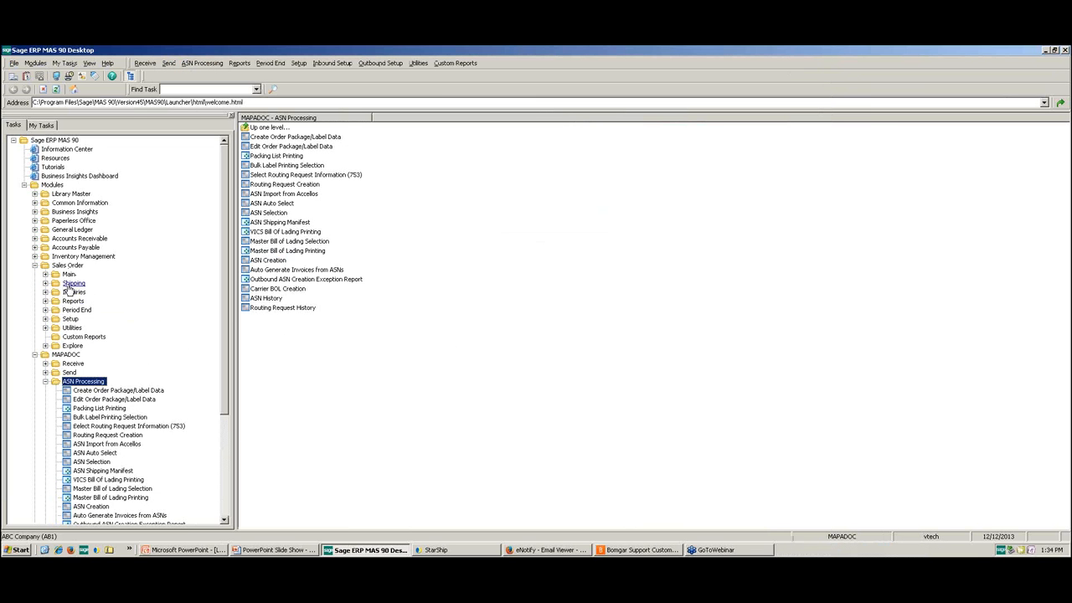
pyautogui.click(71, 284)
pyautogui.click(122, 292)
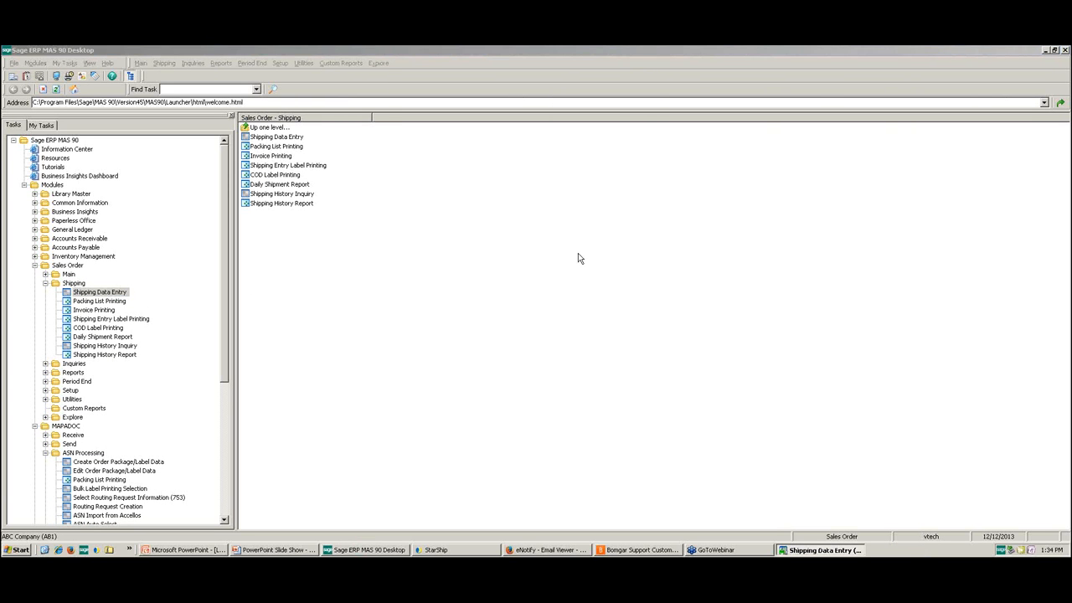
pyautogui.write('1')
pyautogui.press('Tab')
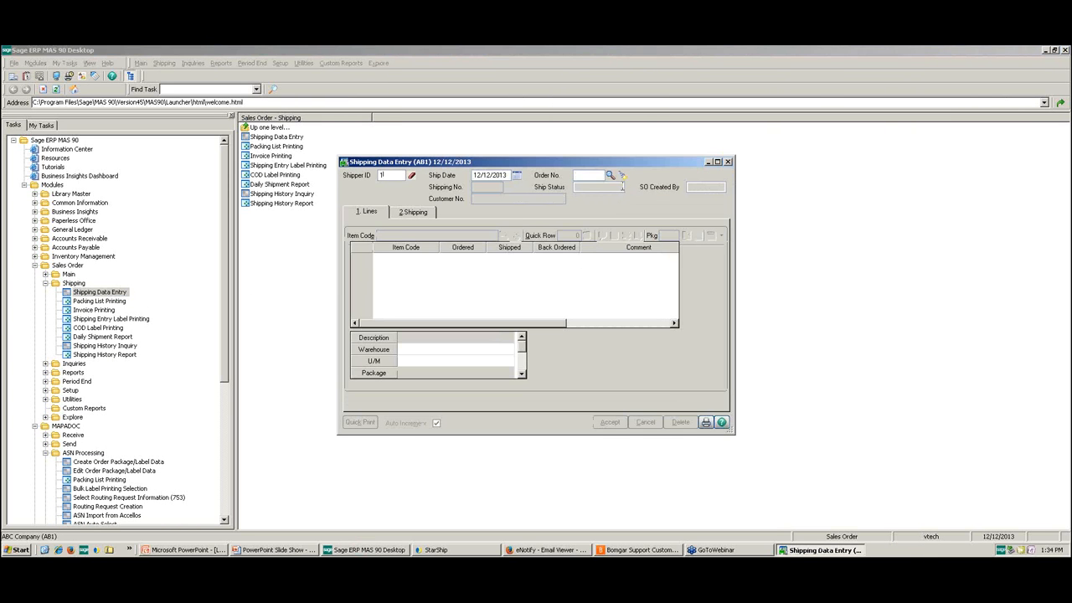
pyautogui.click(621, 176)
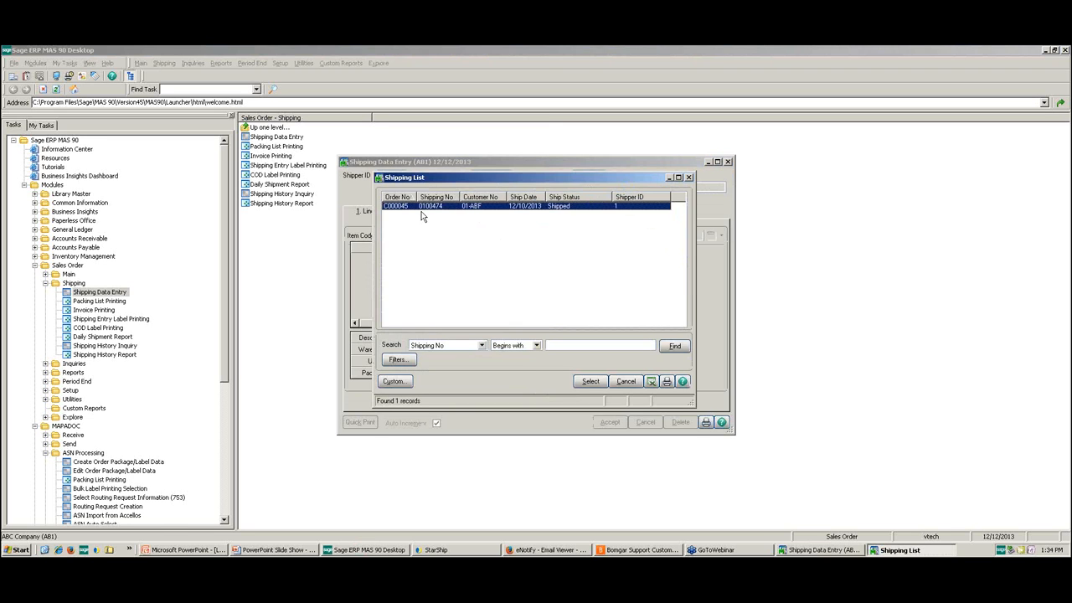
pyautogui.doubleClick(423, 214)
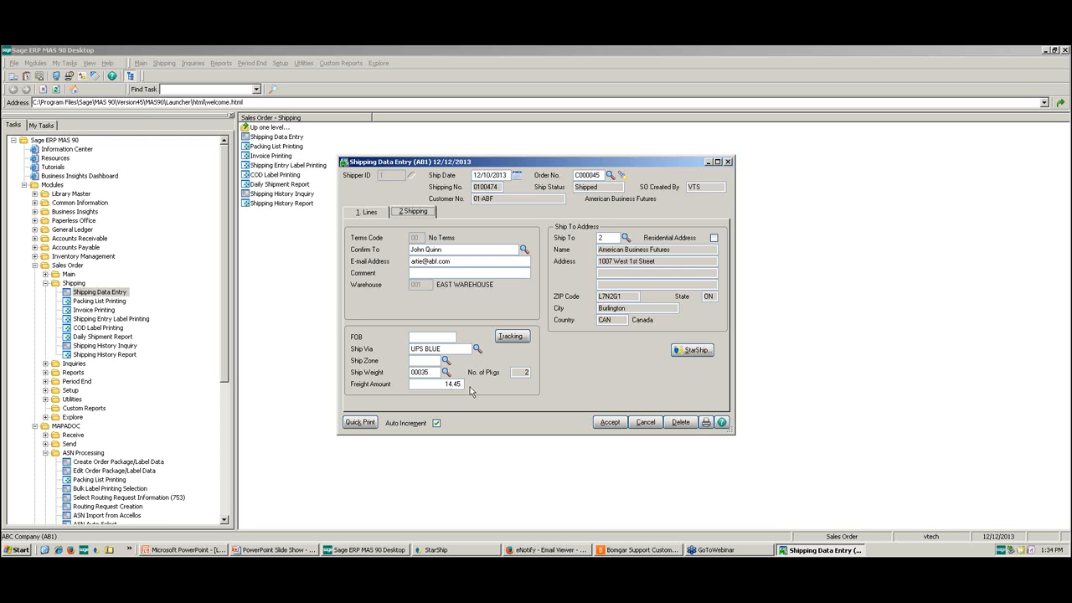
# Step: Review the tracking numbers and weights of the shipment's packages, then accept the shipment and close Shipping Data Entry
pyautogui.click(512, 335)
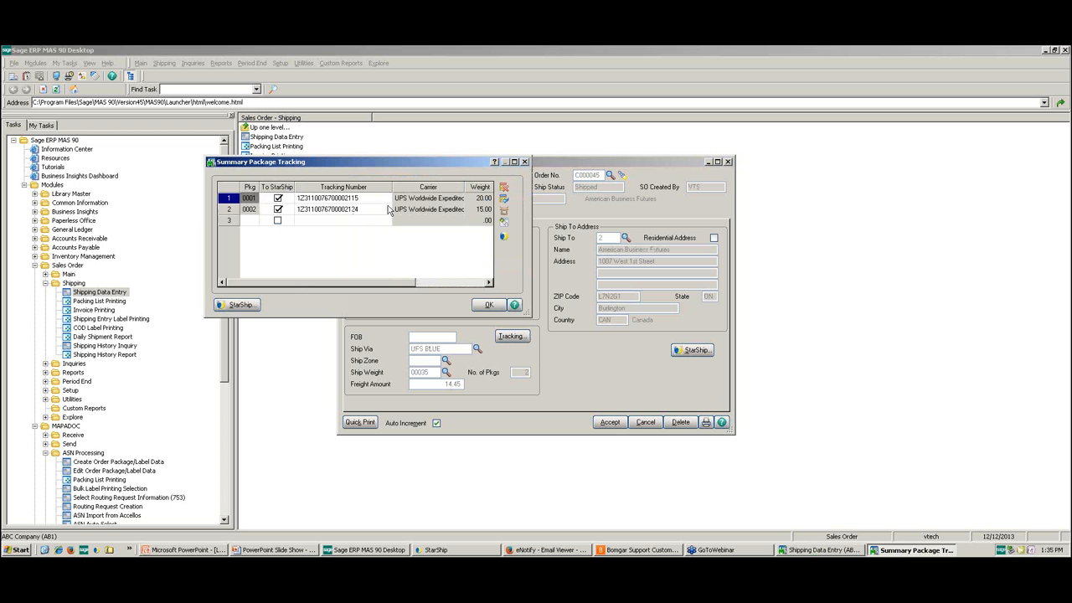
pyautogui.moveTo(331, 283)
pyautogui.mouseDown()
pyautogui.moveTo(435, 286)
pyautogui.moveTo(318, 283)
pyautogui.mouseUp()
pyautogui.click(489, 306)
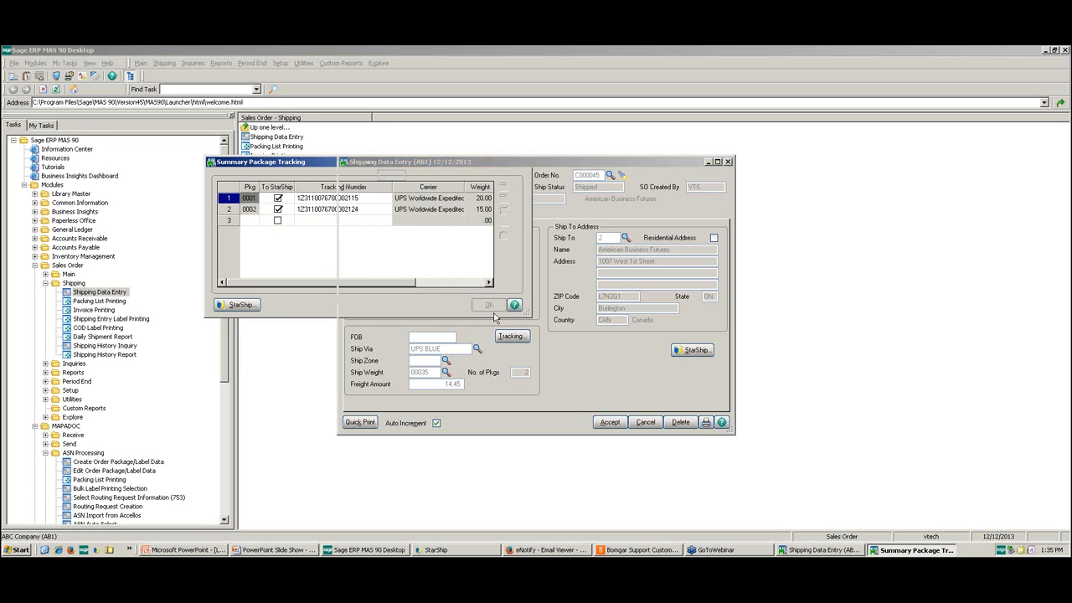
pyautogui.click(607, 421)
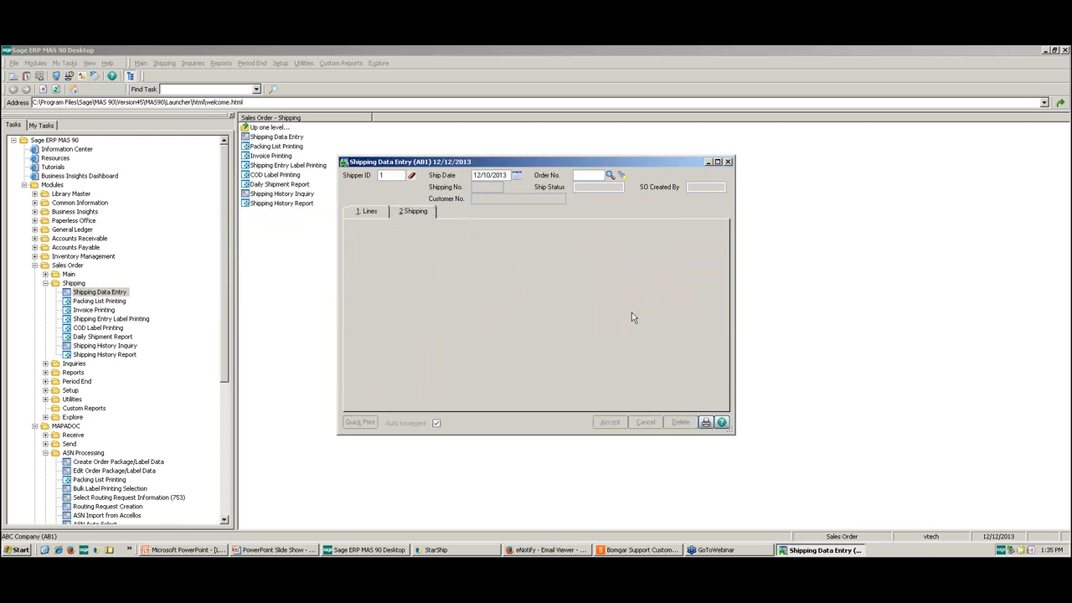
pyautogui.click(728, 162)
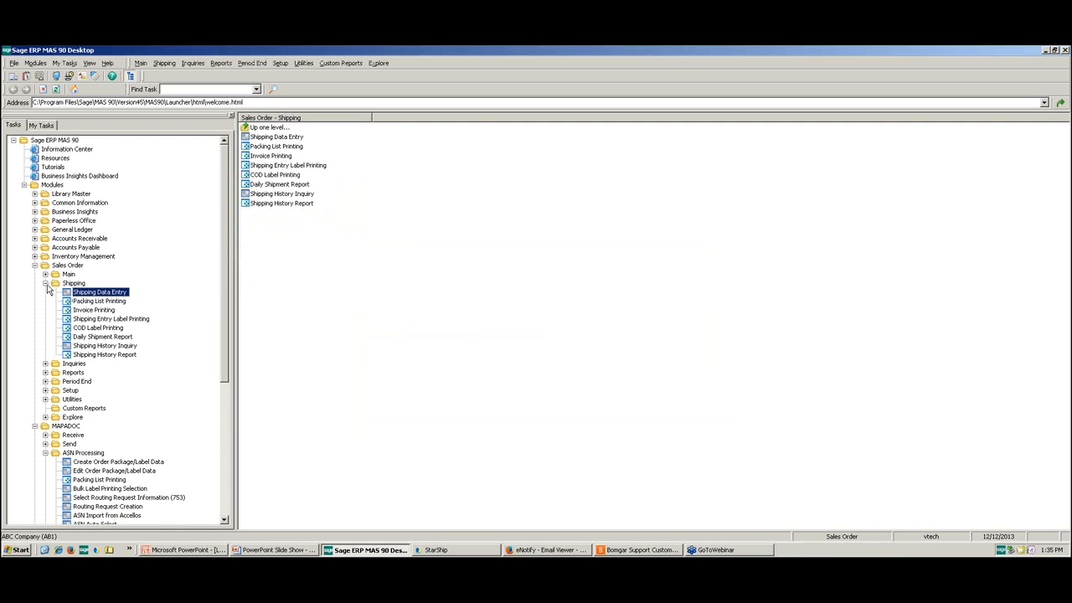
# Step: Run Daily Sales Reports/Updates, previewing the Sales Journal and completing the update without printing the Gross Profit Journal or Daily Transaction Register
pyautogui.click(45, 283)
pyautogui.click(45, 273)
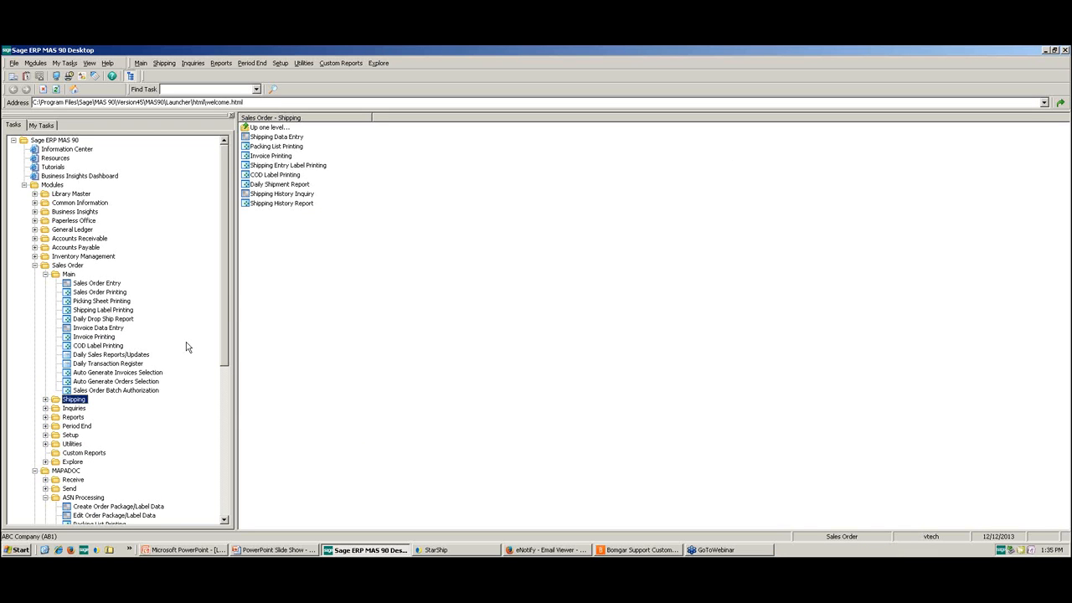
pyautogui.click(129, 356)
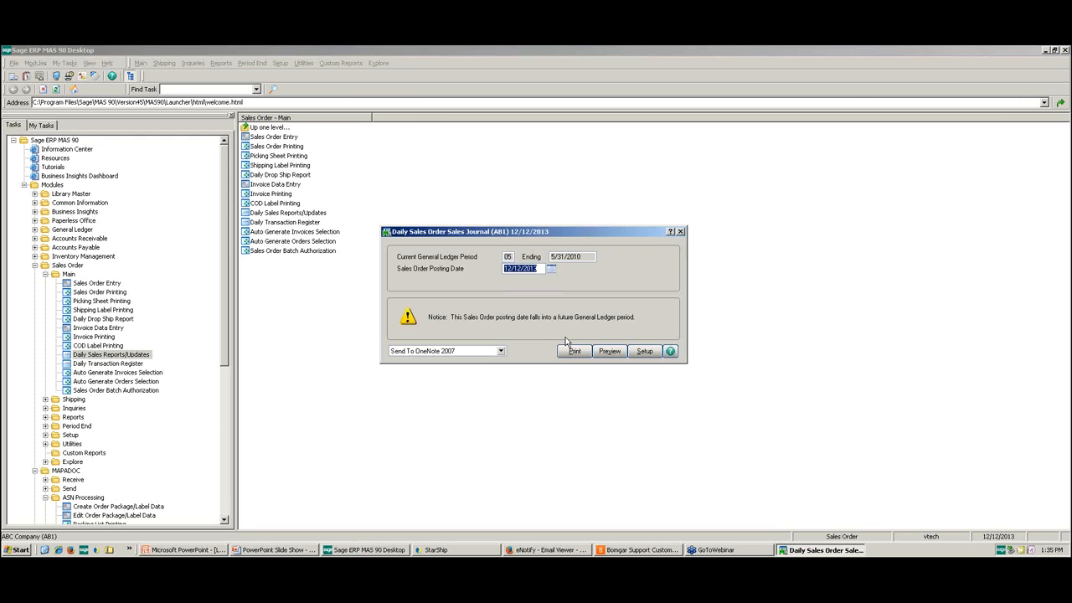
pyautogui.click(608, 351)
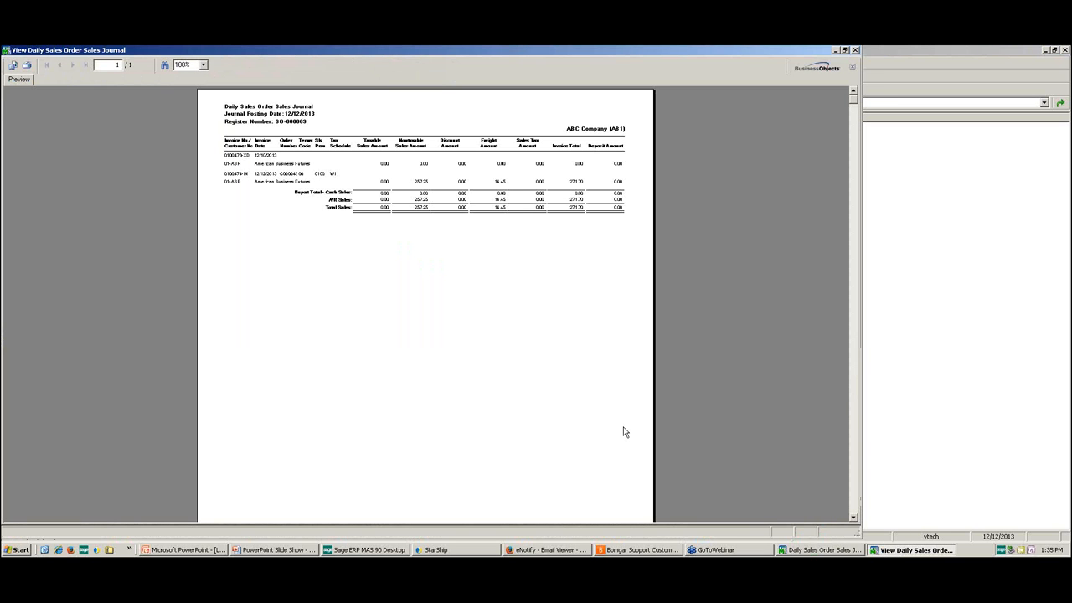
pyautogui.click(853, 50)
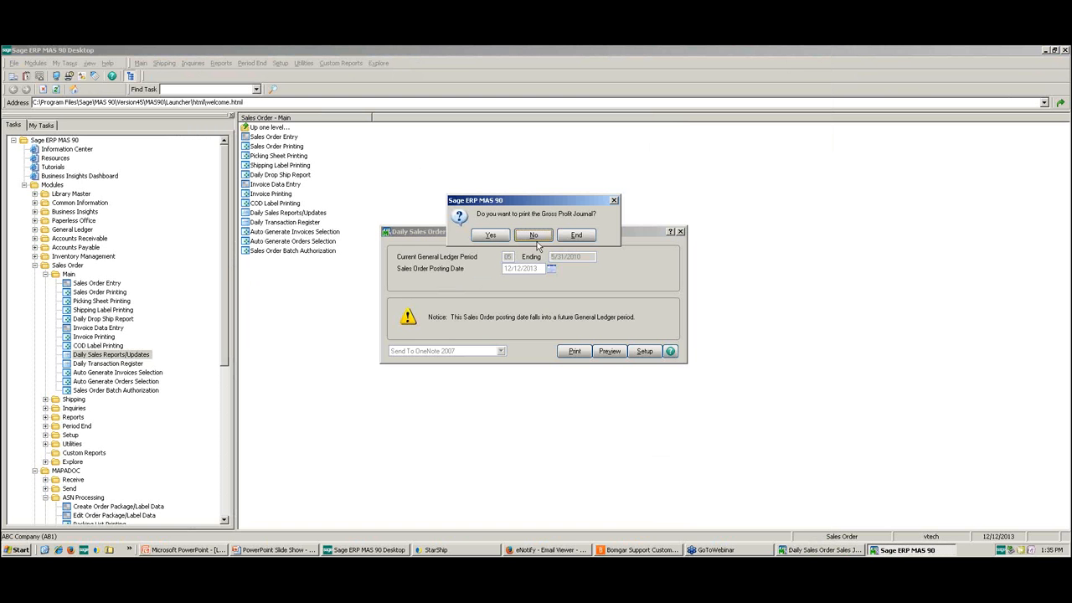
pyautogui.click(537, 240)
pyautogui.click(534, 240)
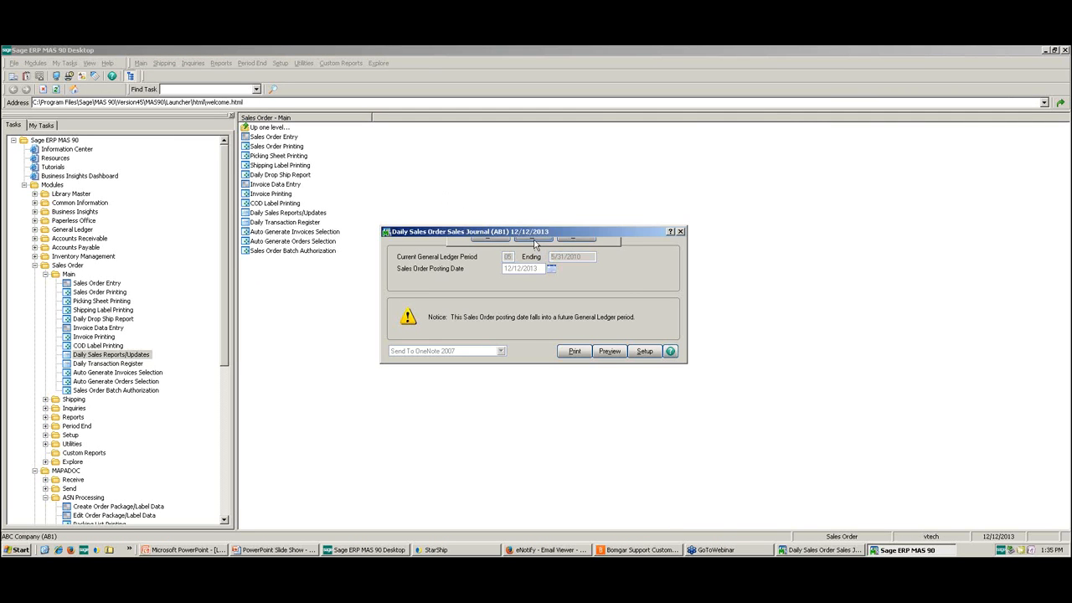
pyautogui.click(514, 239)
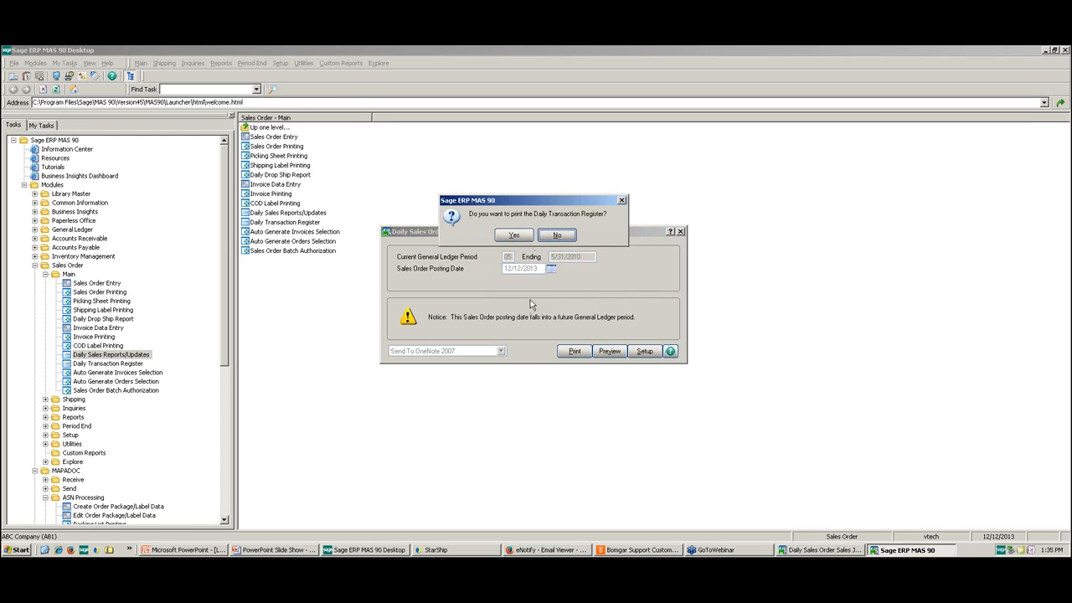
pyautogui.click(557, 235)
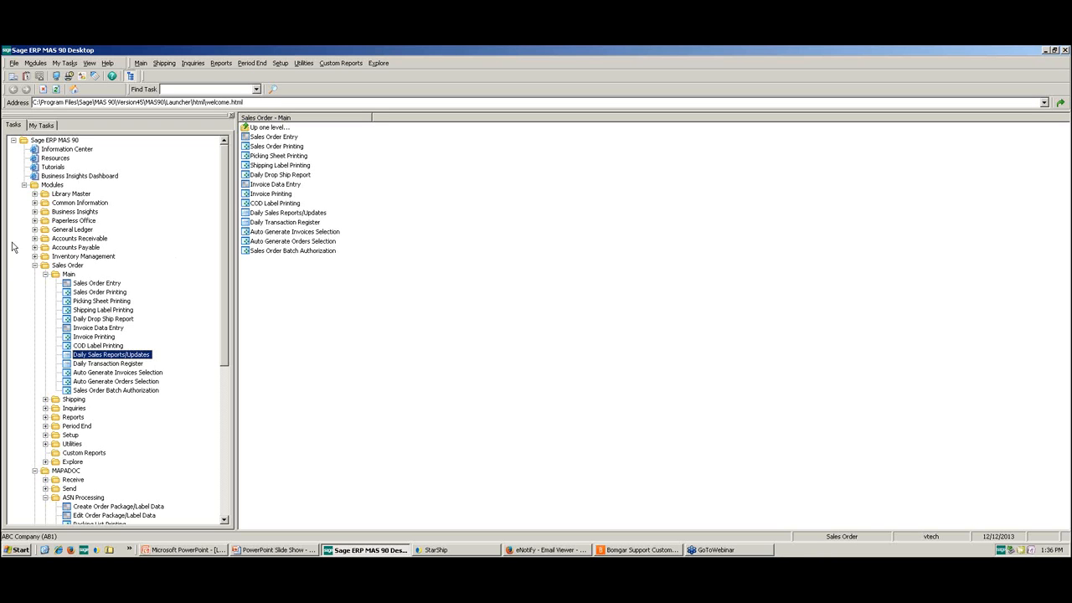
# Step: Collapse the Sales Order module in the task tree and switch to the PowerPoint slide show
pyautogui.click(45, 275)
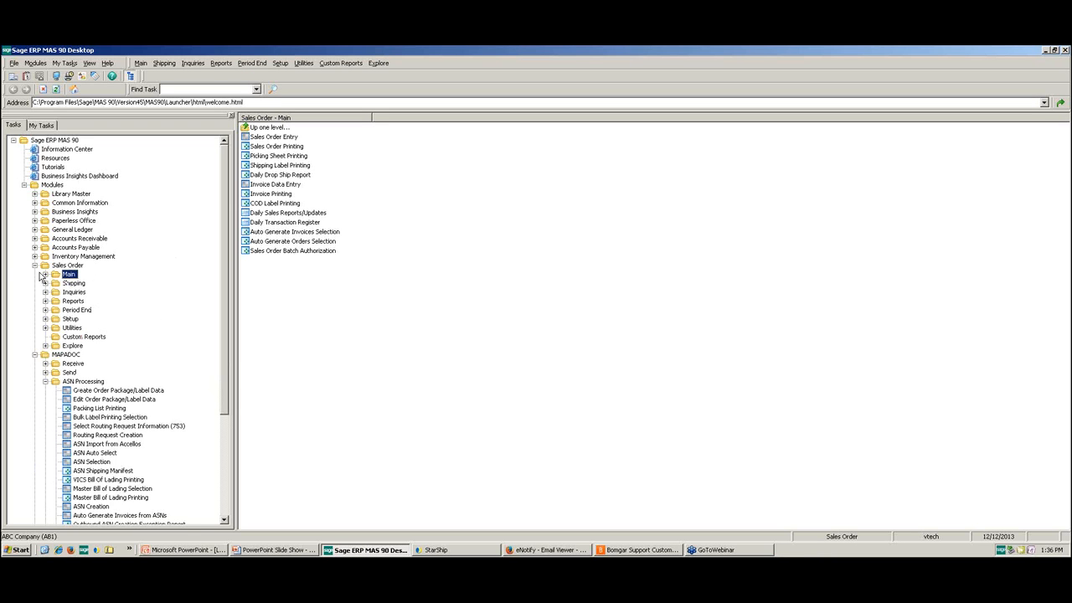
pyautogui.click(34, 264)
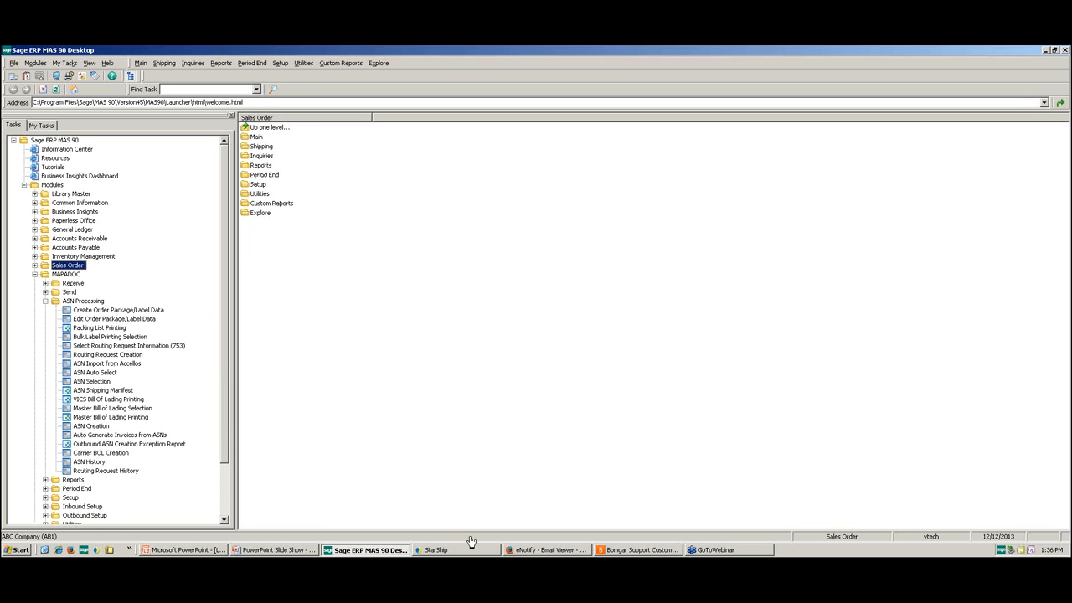
pyautogui.click(263, 552)
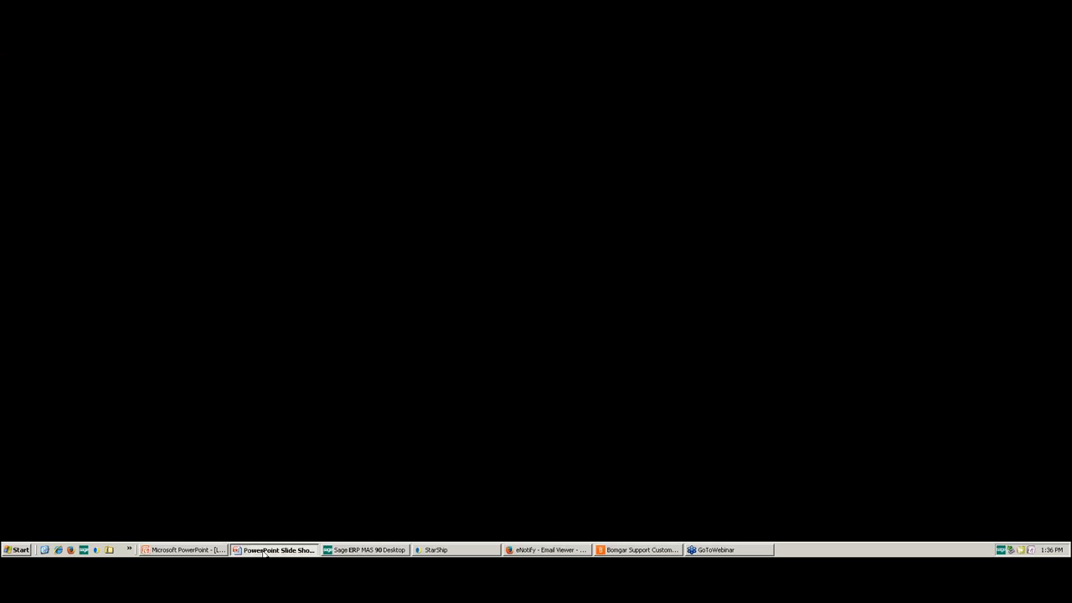